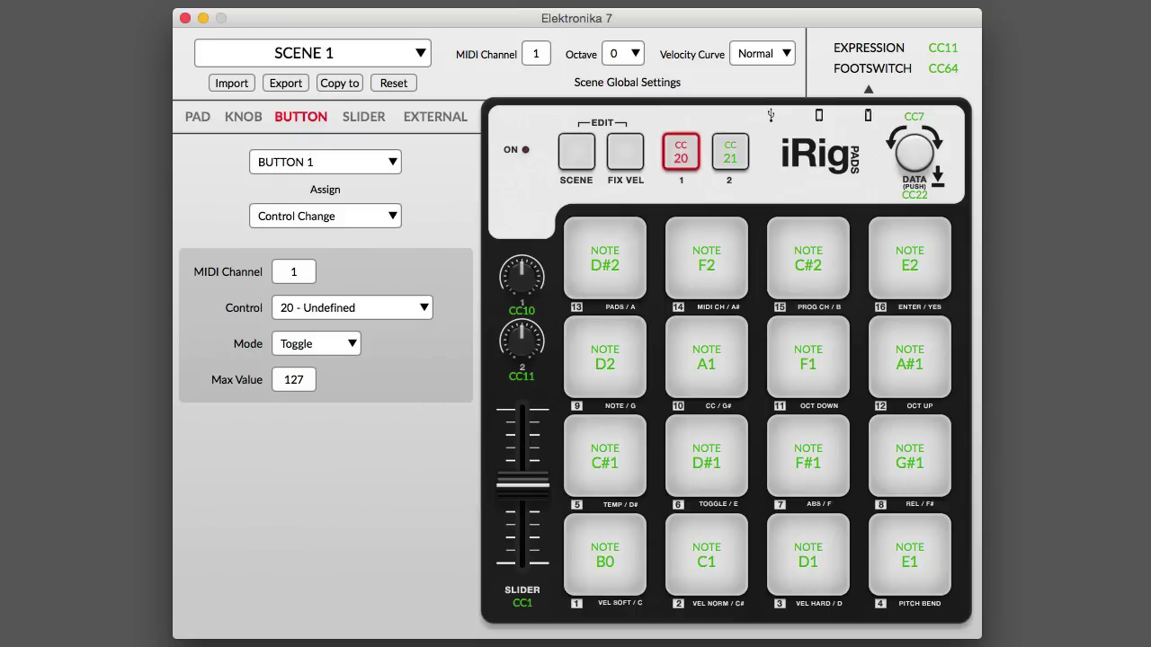
Inspect pads 1–3, then reassign the slider from Mod Wheel to CC 10 - Pan.
left_click(627, 546)
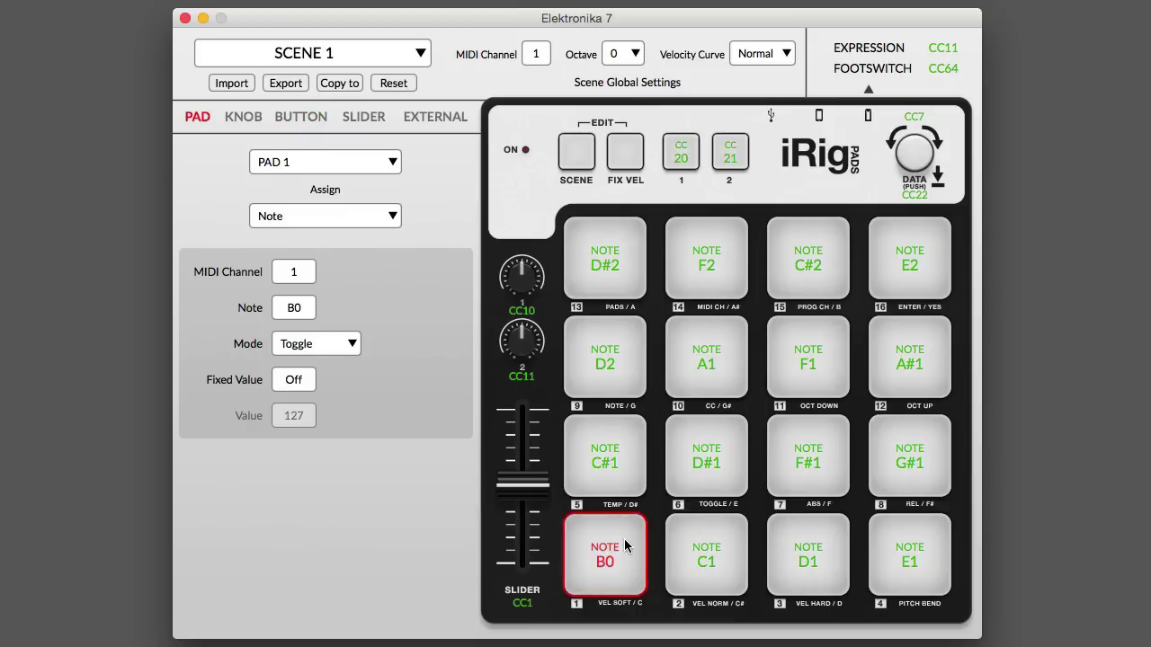
left_click(740, 529)
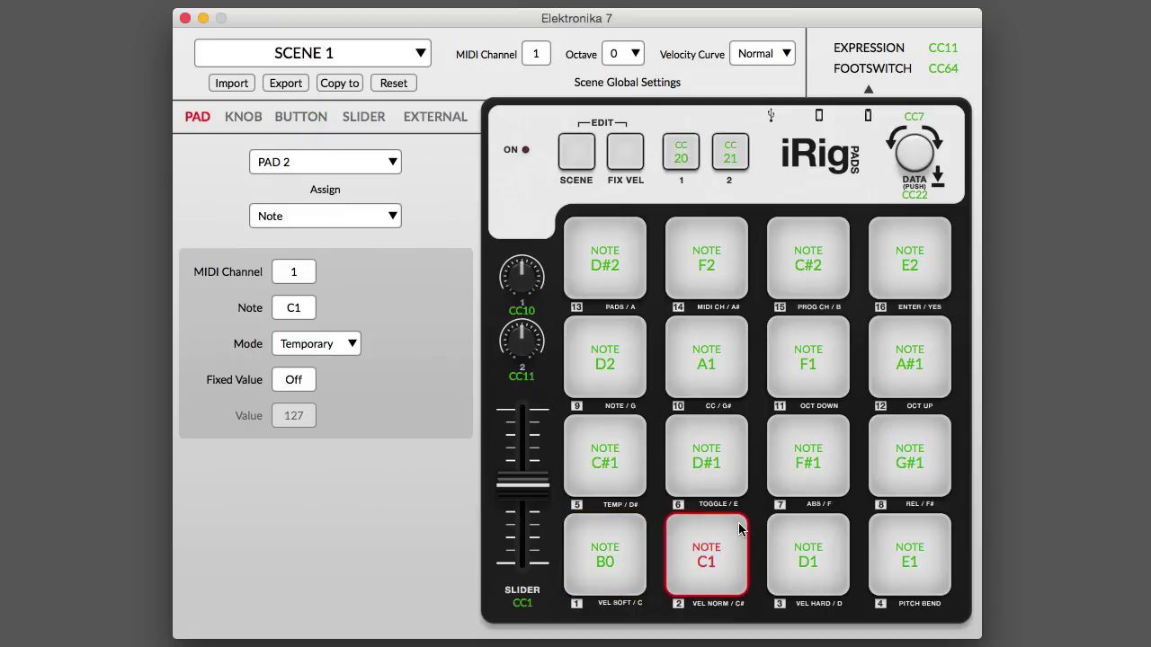
left_click(806, 533)
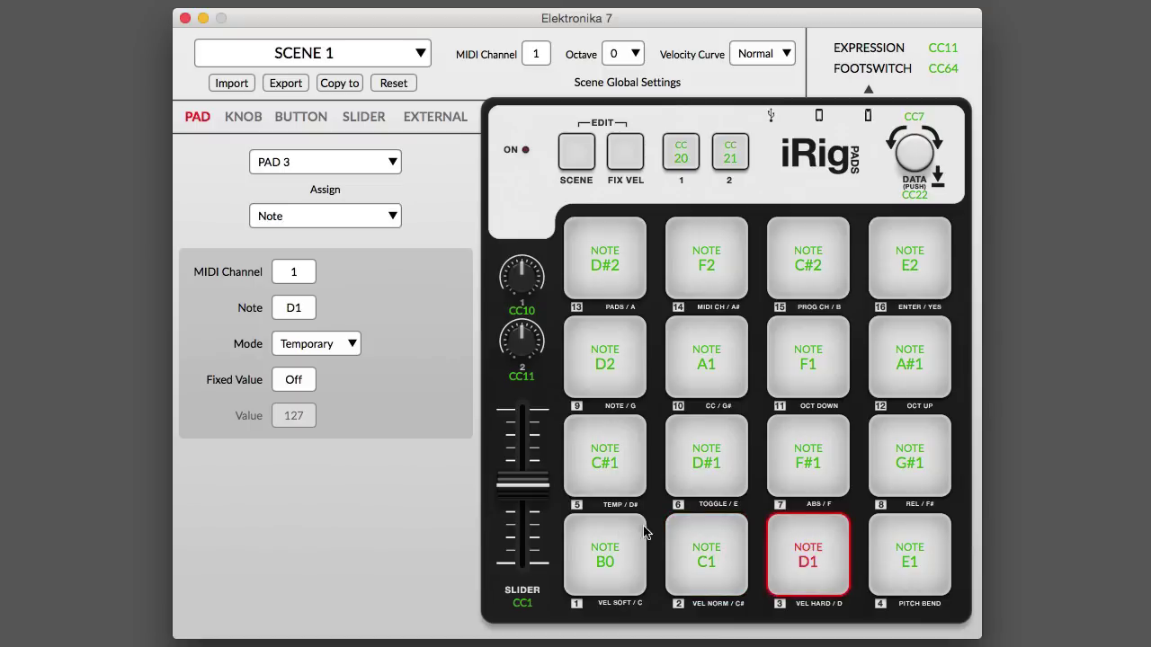
left_click(519, 490)
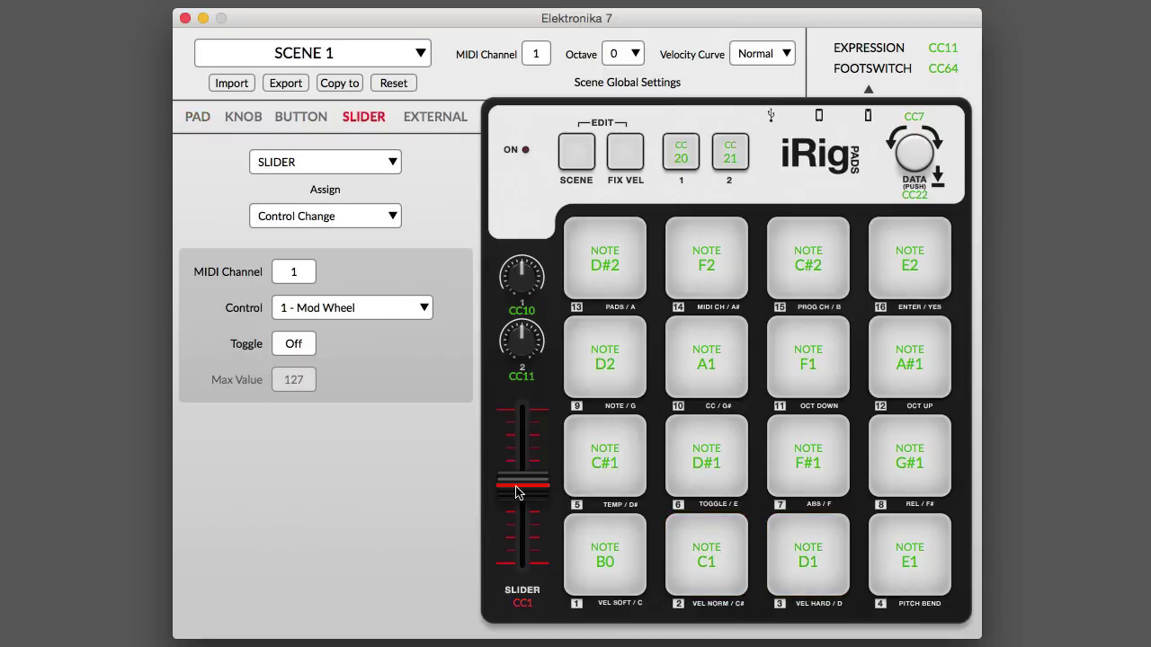
left_click(404, 308)
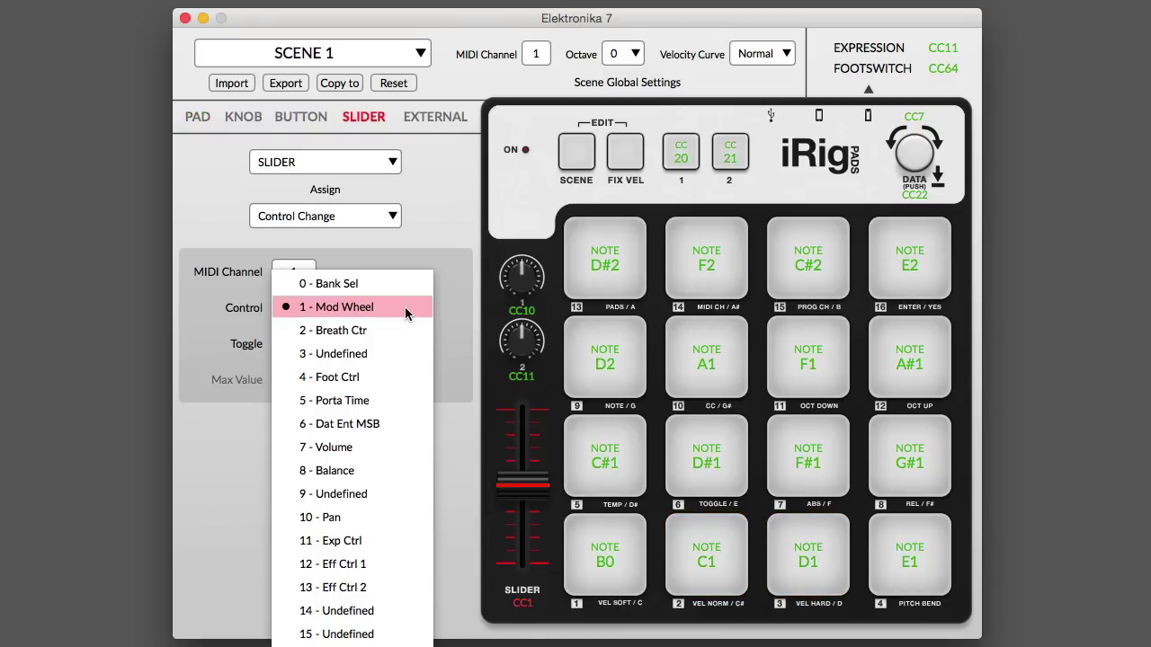
left_click(392, 517)
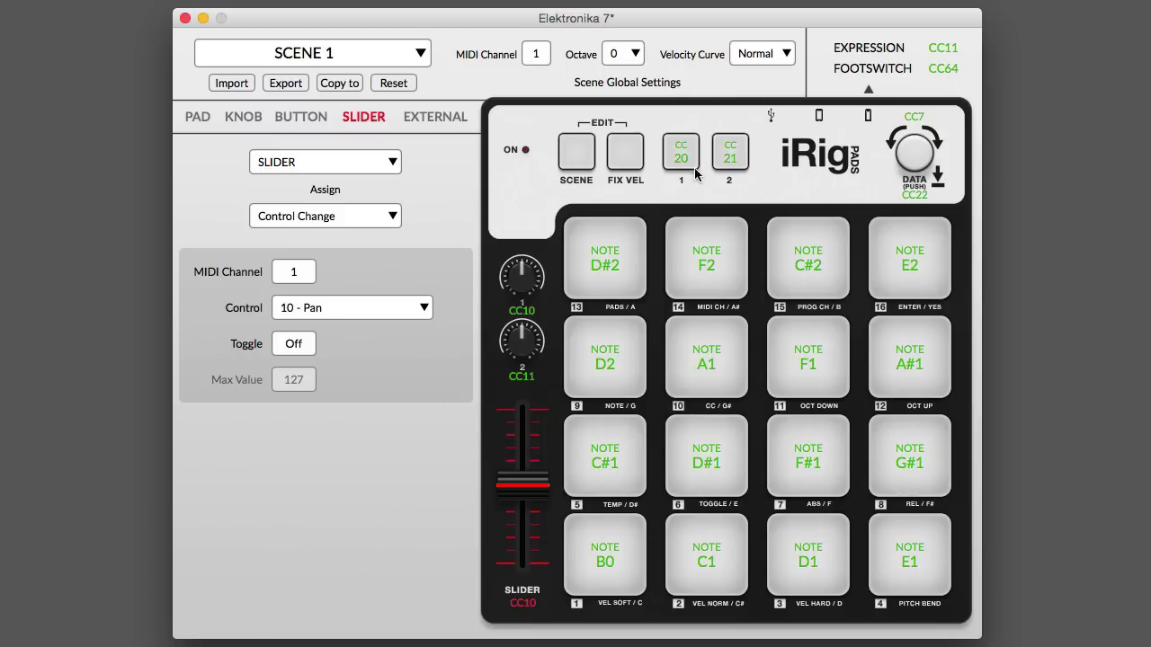
Set button 2 to CC 7 - Volume in Temporary mode.
left_click(733, 152)
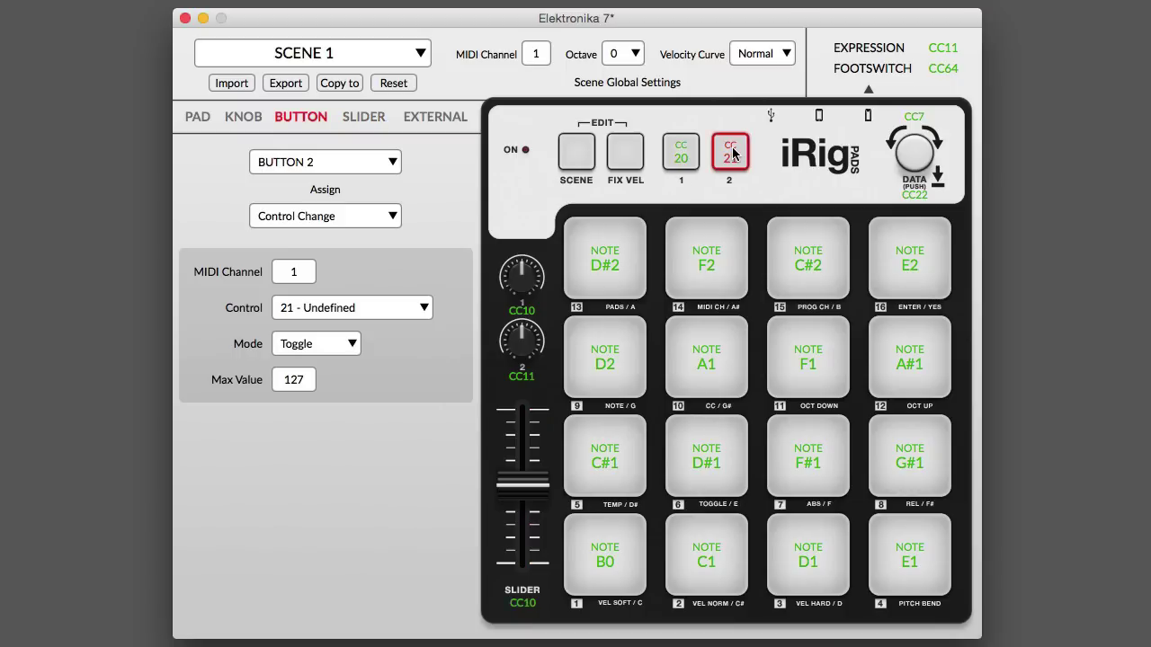
left_click(346, 310)
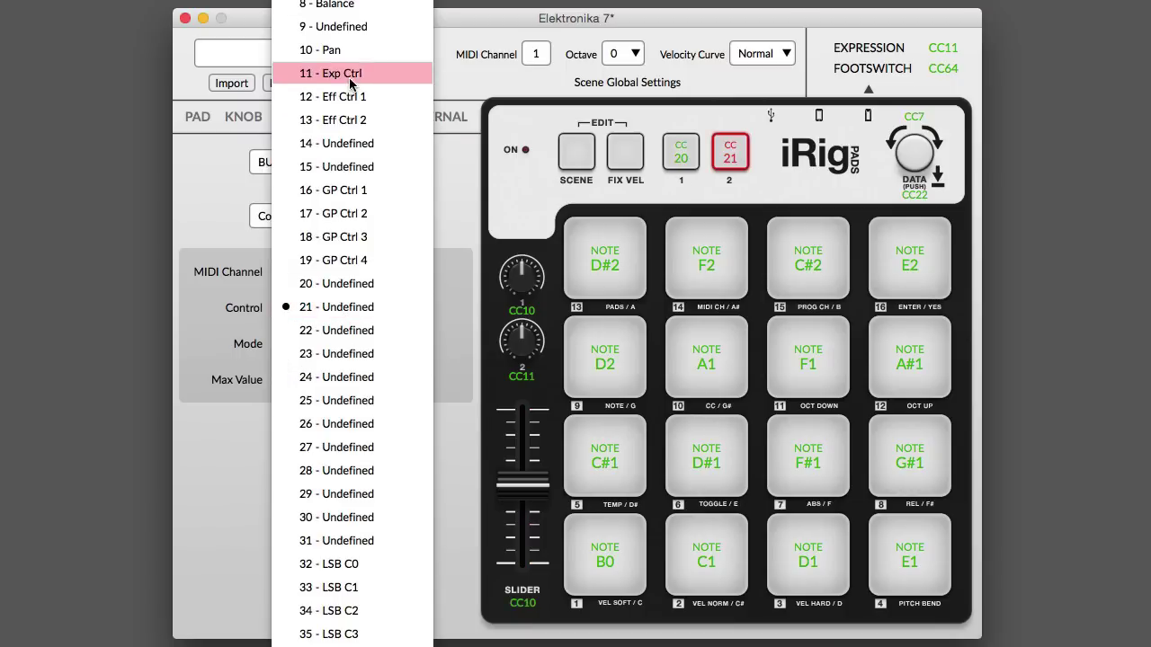
left_click(351, 16)
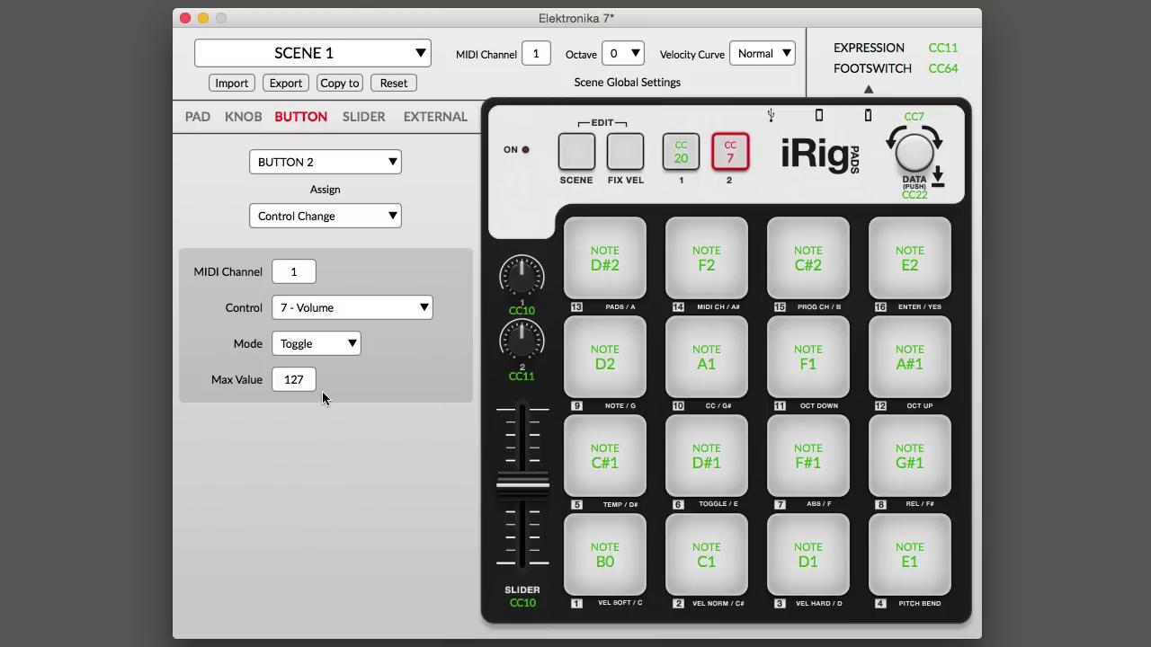
left_click(319, 343)
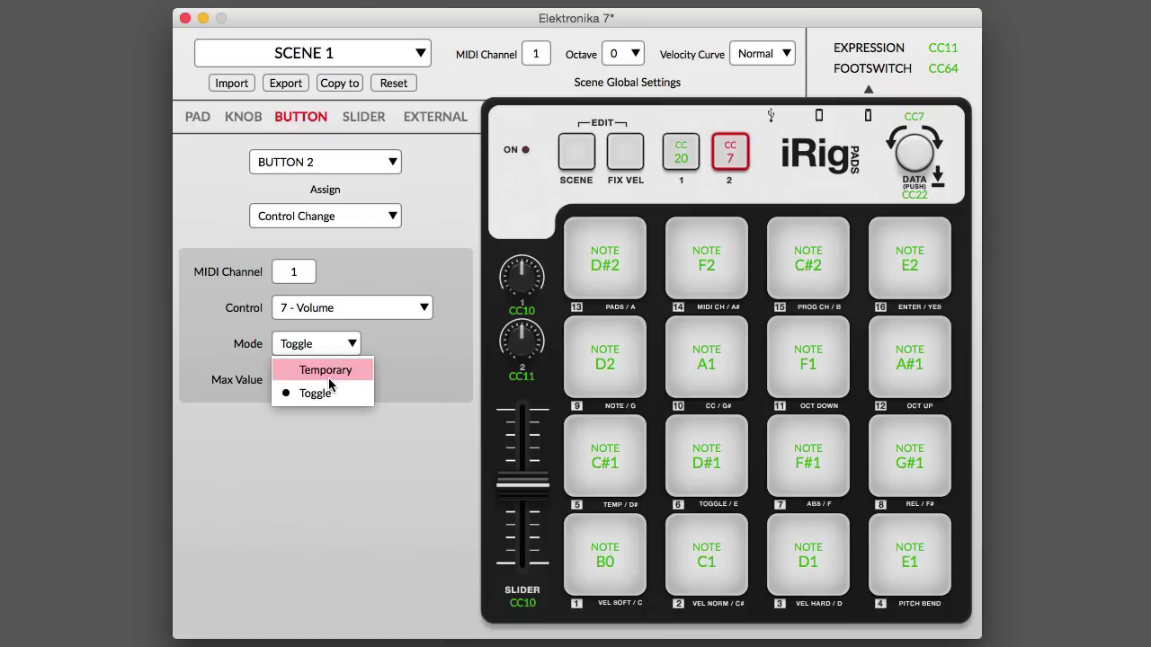
left_click(329, 369)
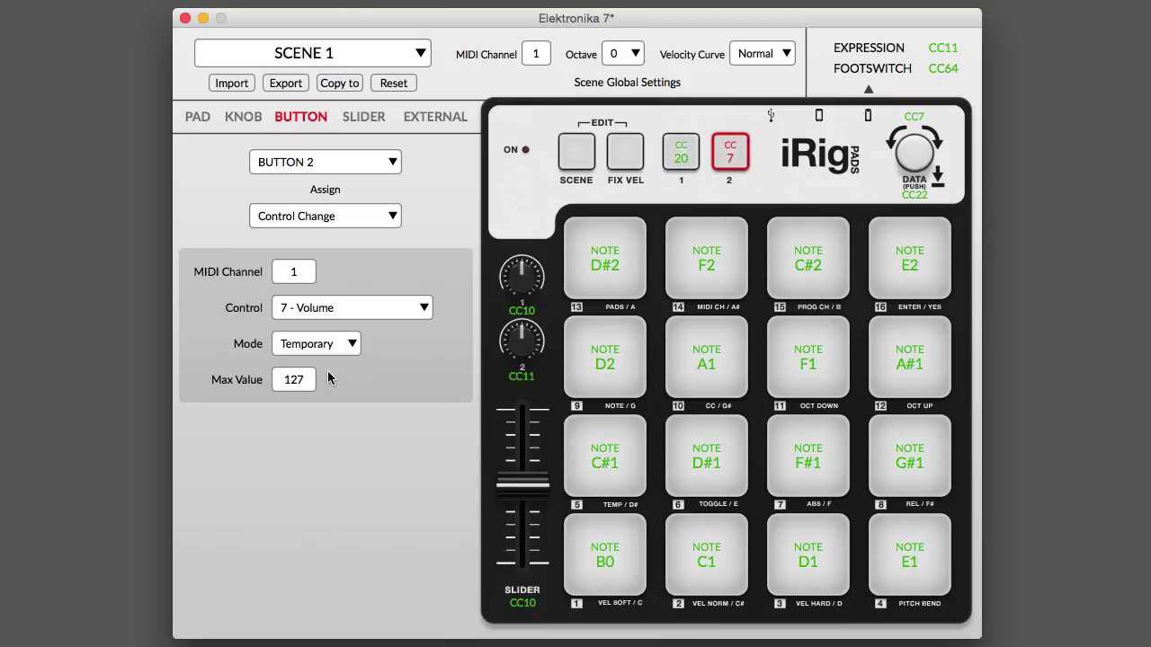
With pad 7 selected, save the Elektronika 7 configuration and keep Scene 1 active.
left_click(807, 454)
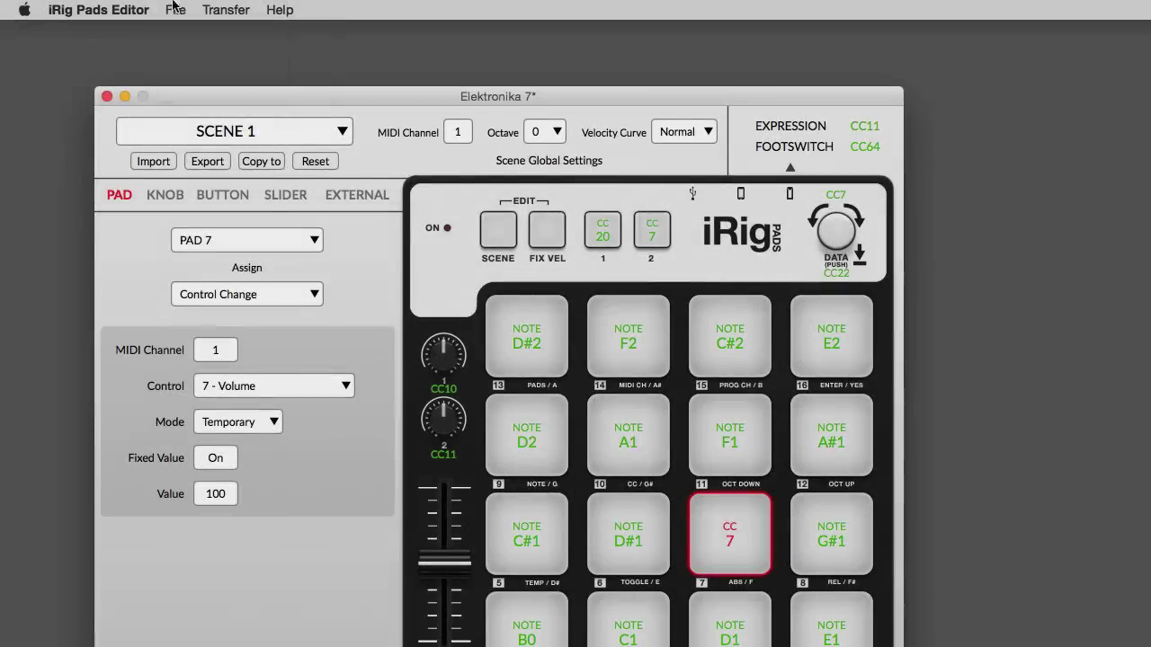
left_click(175, 9)
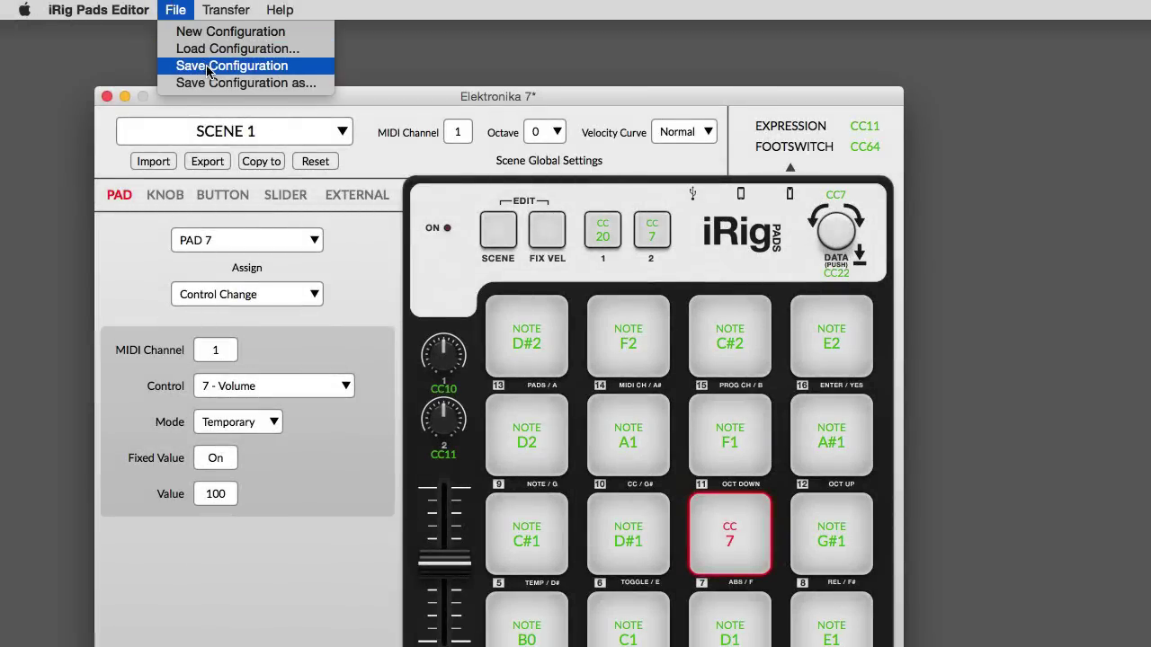
left_click(273, 135)
left_click(293, 137)
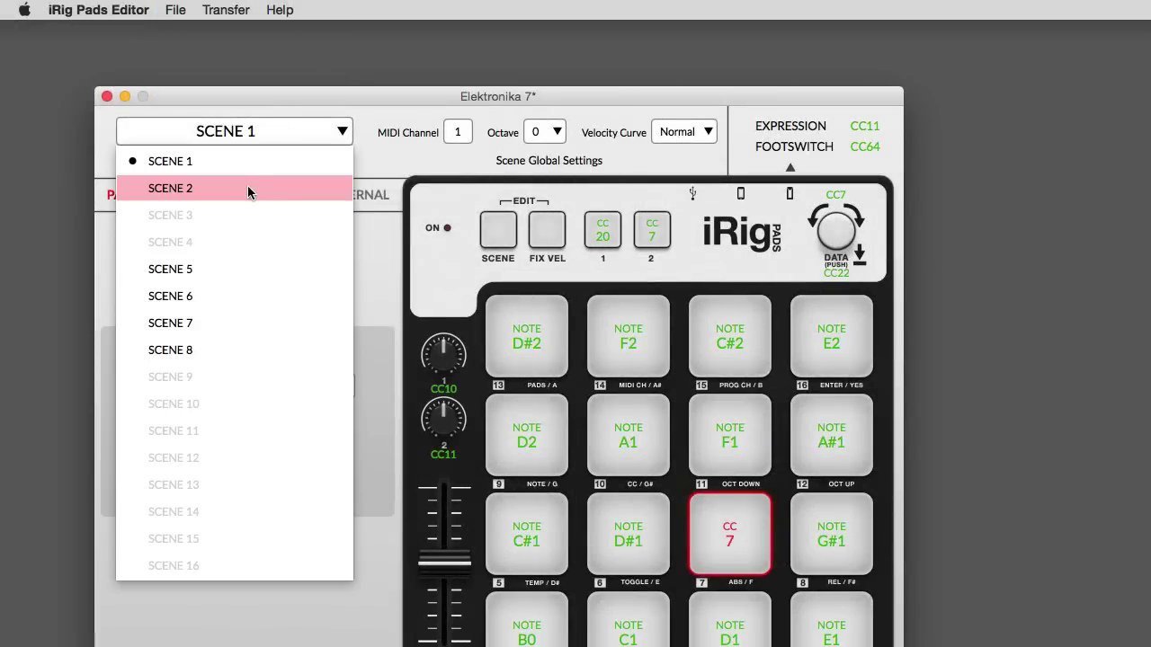
left_click(378, 117)
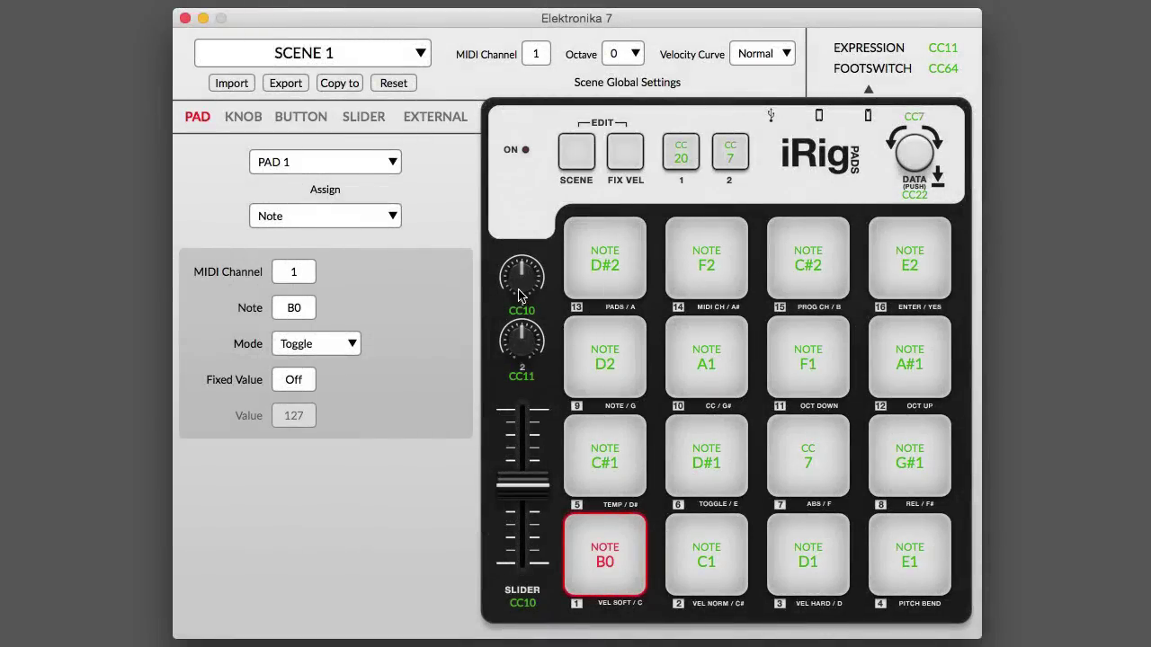
Review the Knob, Button, Pad, Slider and External assignments, then select pad 7.
left_click(245, 118)
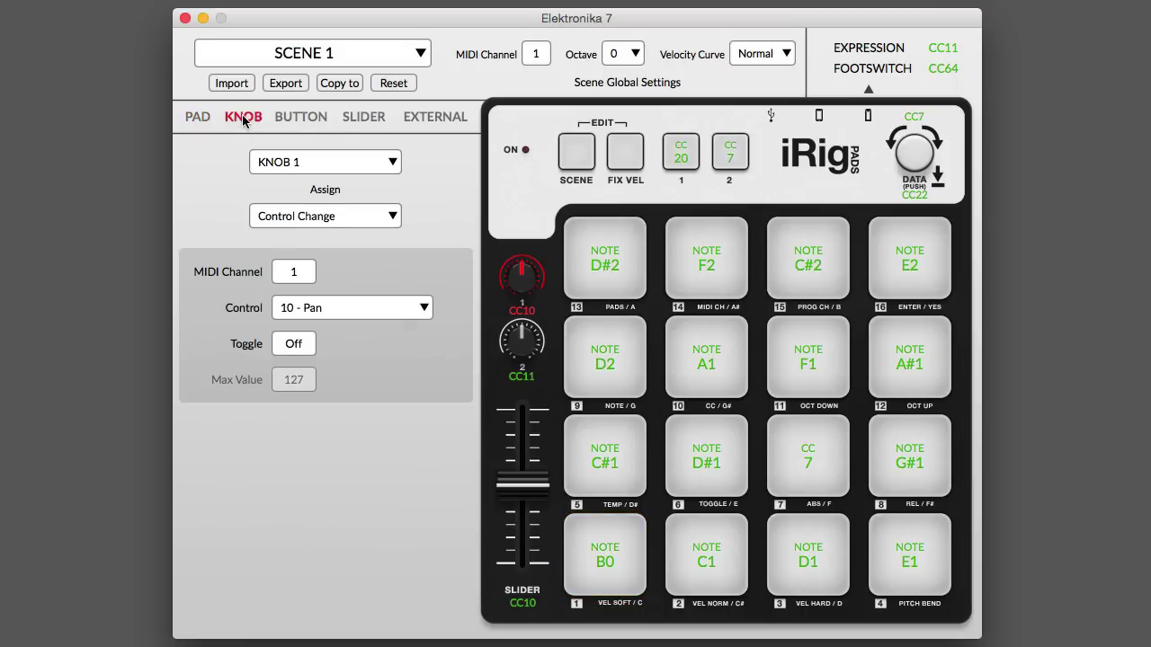
left_click(302, 117)
left_click(197, 117)
left_click(363, 117)
left_click(431, 118)
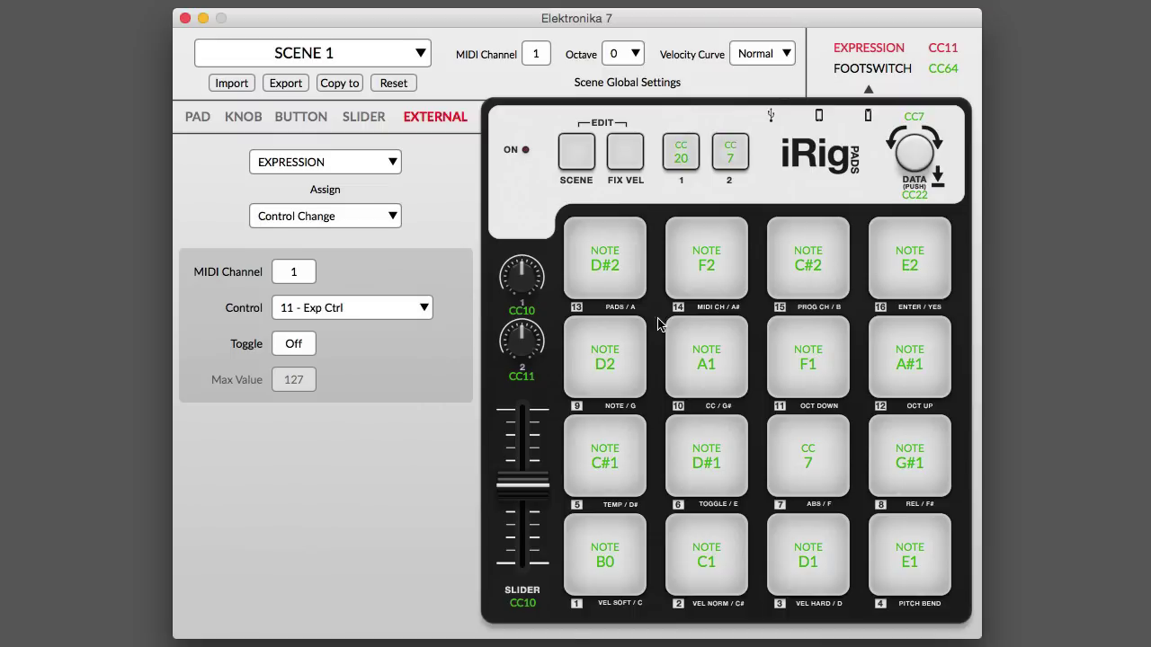
left_click(841, 445)
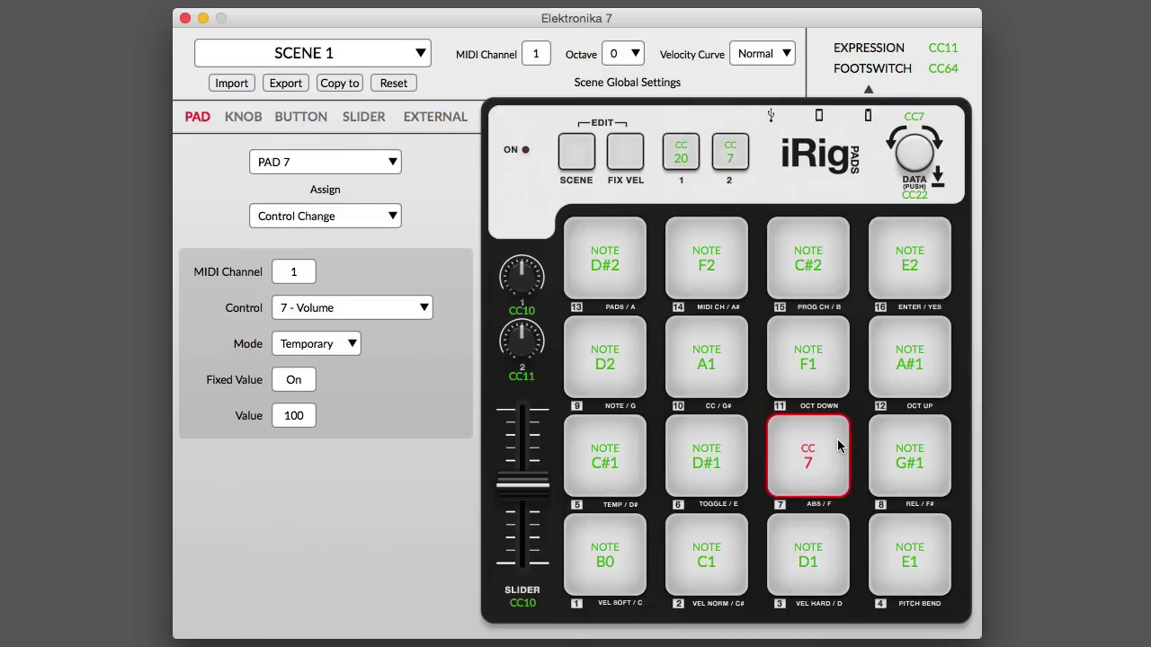
Switch pad 7's assignment from CC 7 back to Note F#1.
left_click(393, 216)
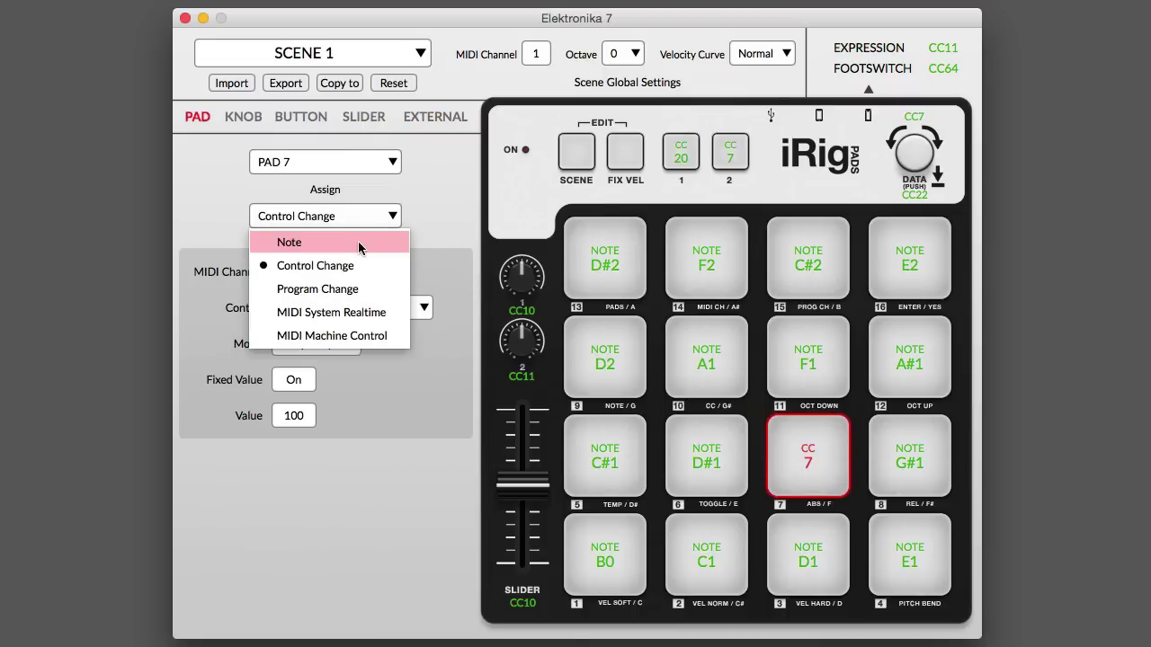
left_click(360, 243)
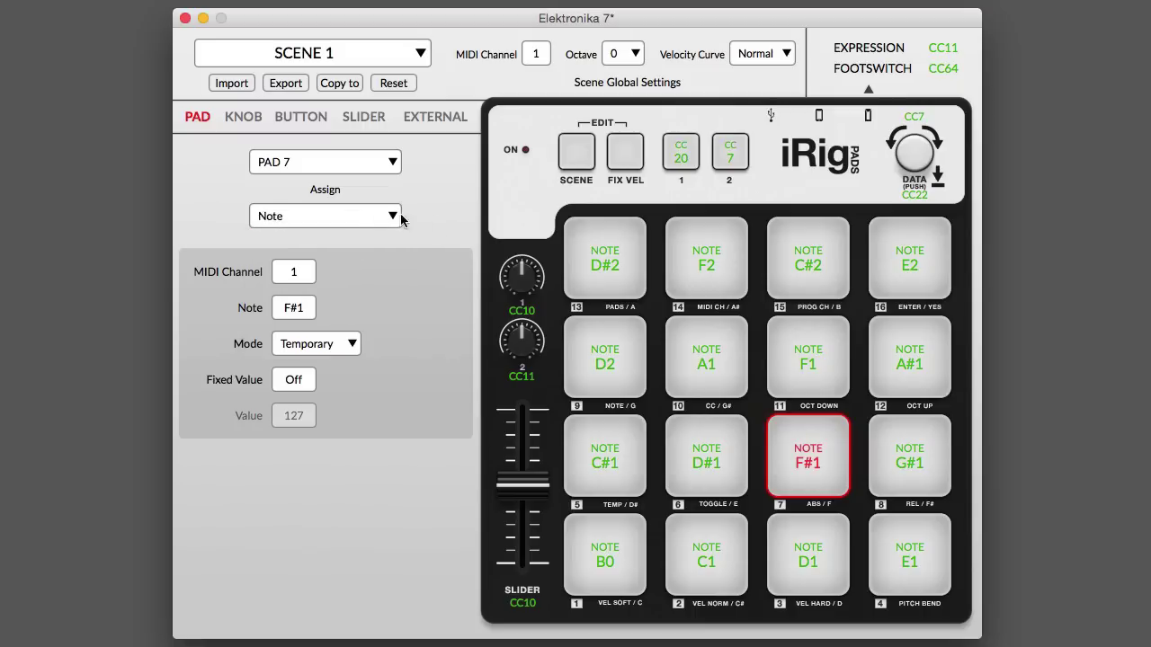
left_click(394, 218)
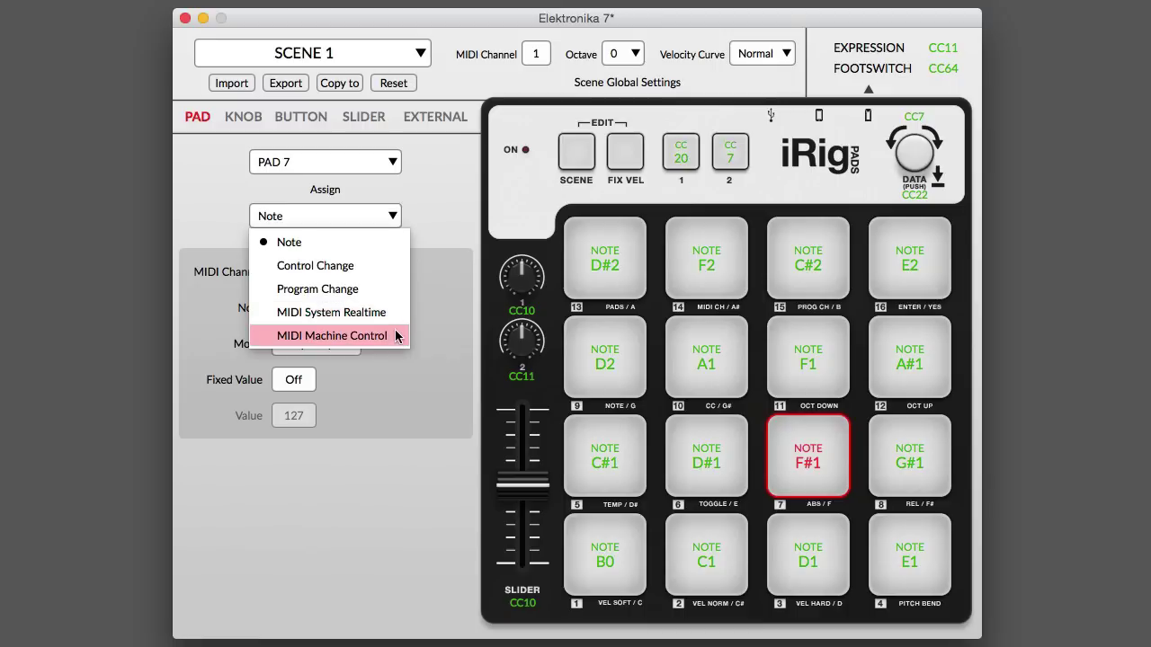
left_click(437, 220)
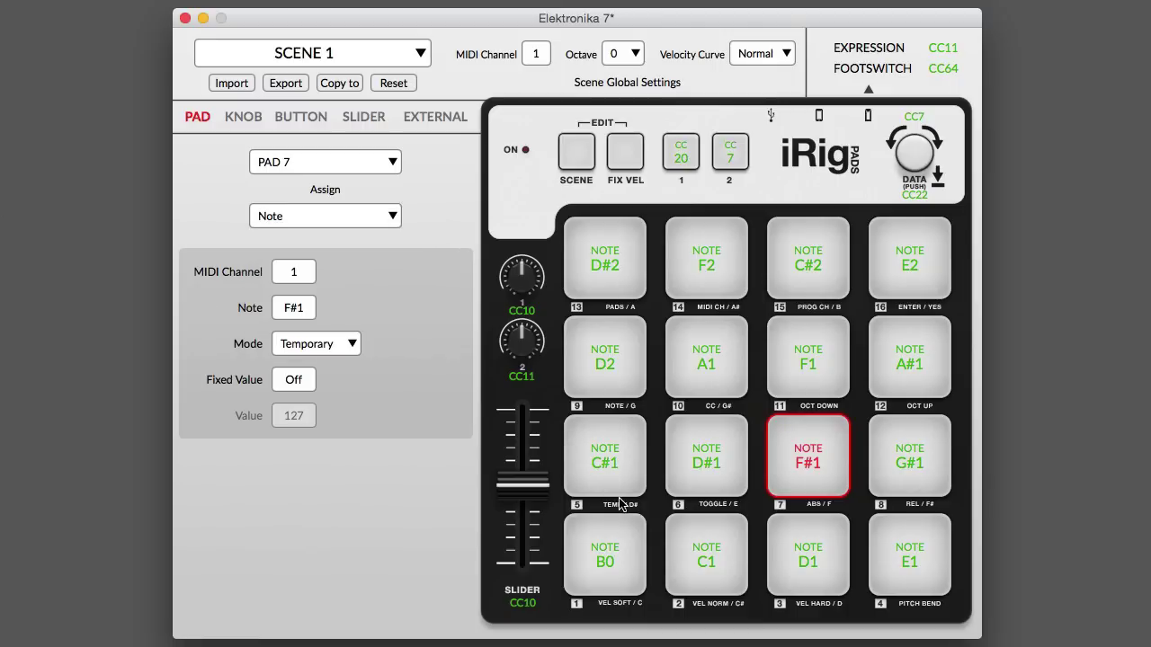
left_click(624, 534)
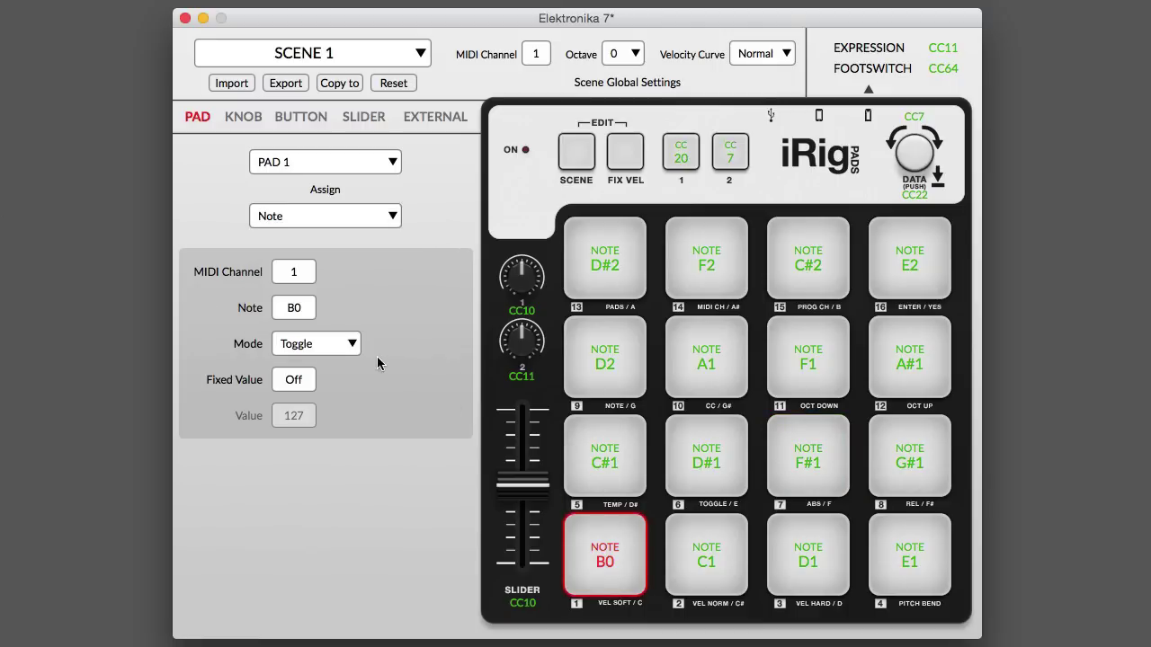
Try pad 1 in Temporary and then Toggle mode, testing the pad after each.
left_click(353, 348)
left_click(345, 370)
left_click(630, 533)
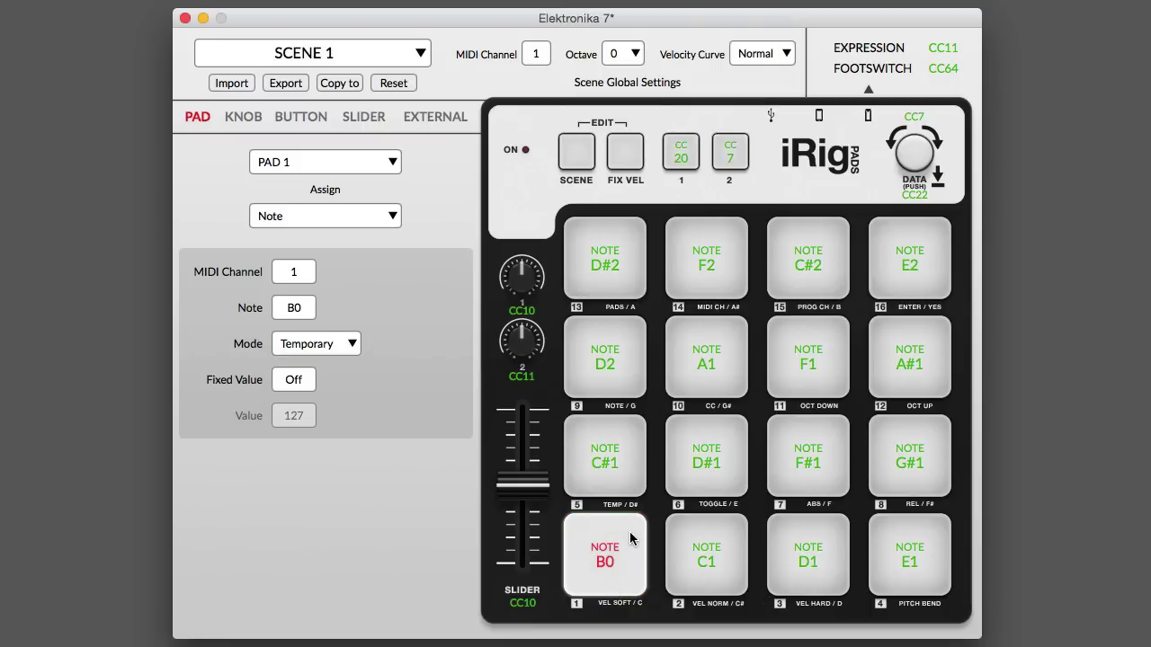
left_click(357, 351)
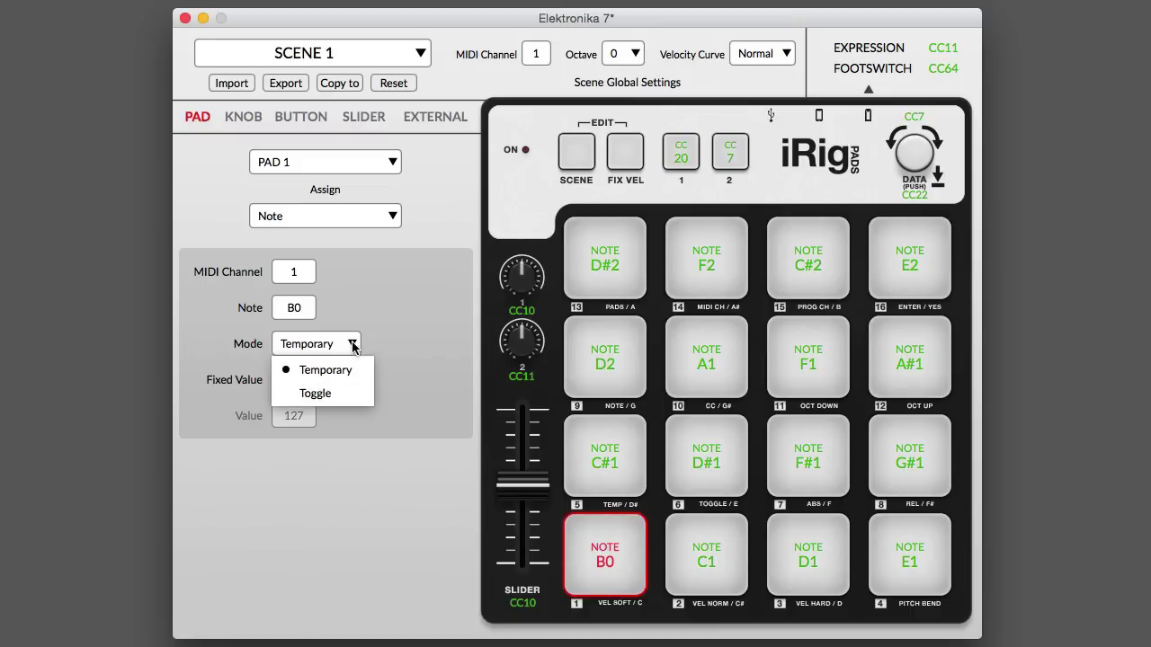
left_click(354, 396)
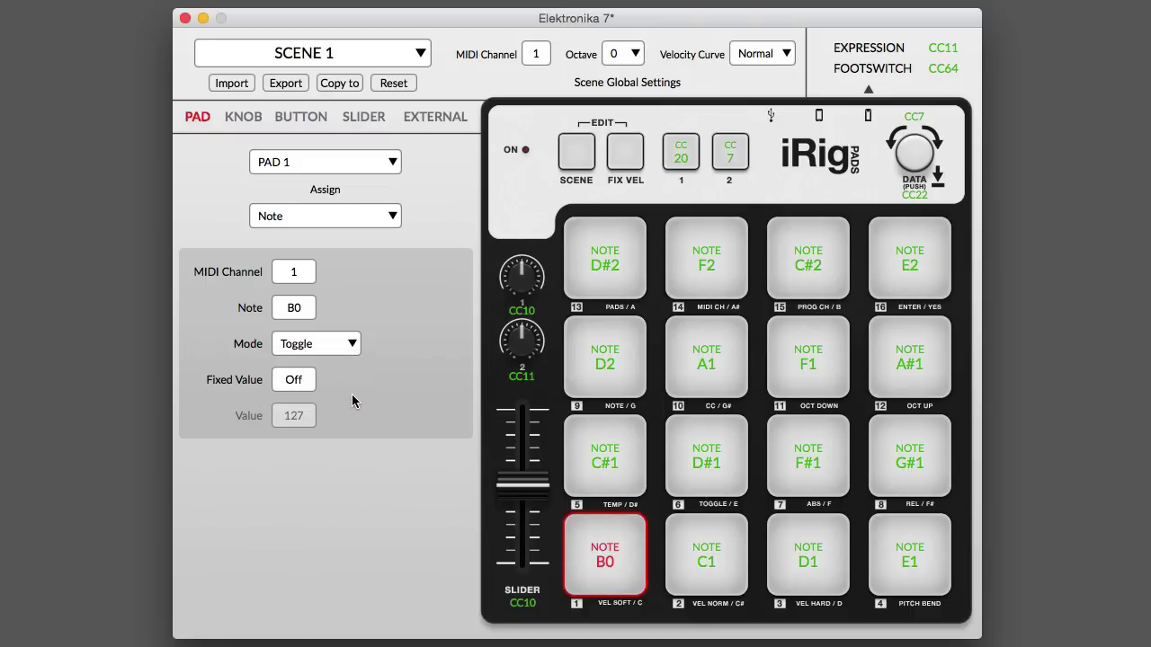
left_click(641, 532)
Retest pad 1 in Temporary mode, then leave it set to Toggle.
left_click(343, 350)
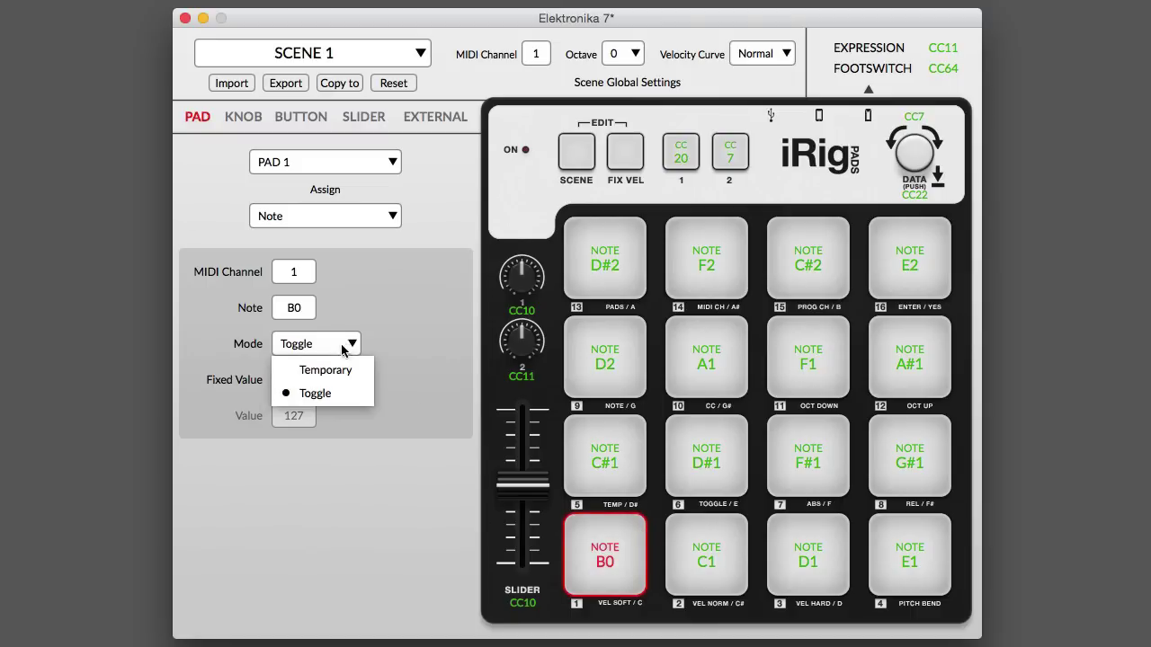
left_click(326, 370)
left_click(636, 528)
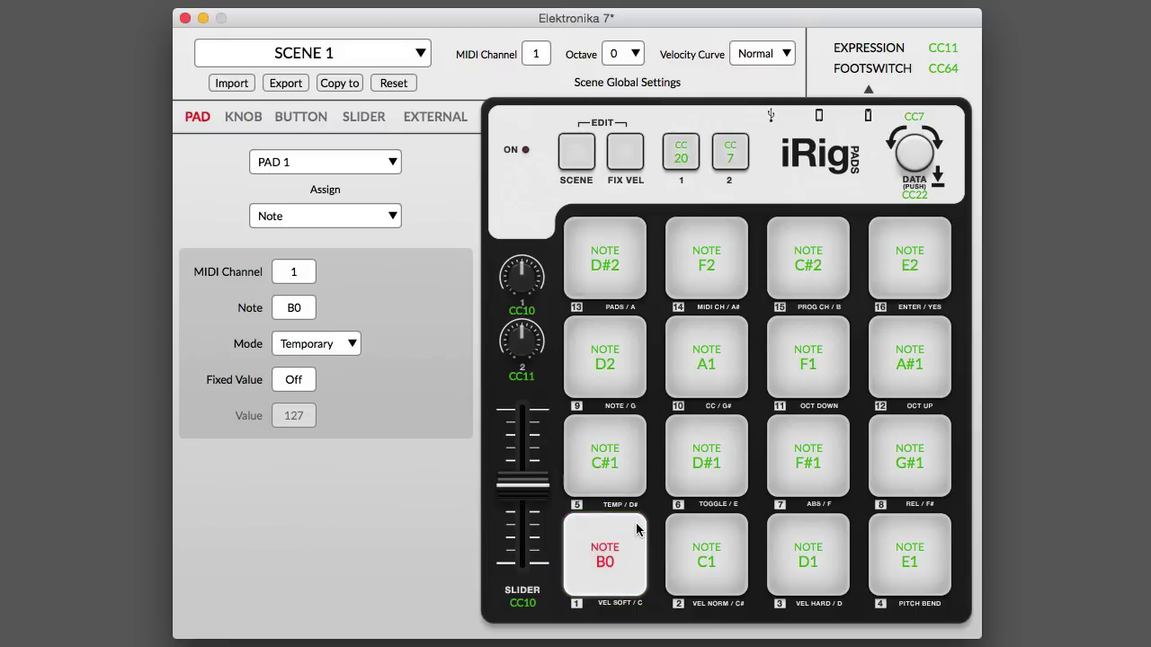
left_click(330, 346)
left_click(342, 391)
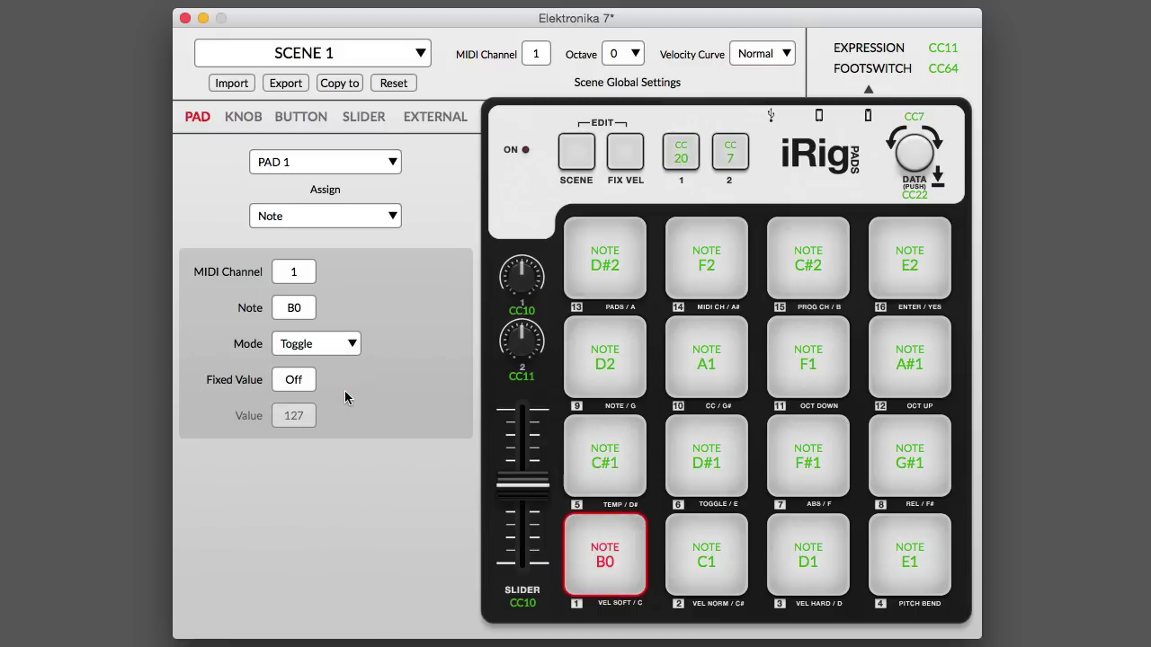
Make pad 1 send Program Change number 42.
left_click(626, 537)
left_click(322, 217)
left_click(308, 288)
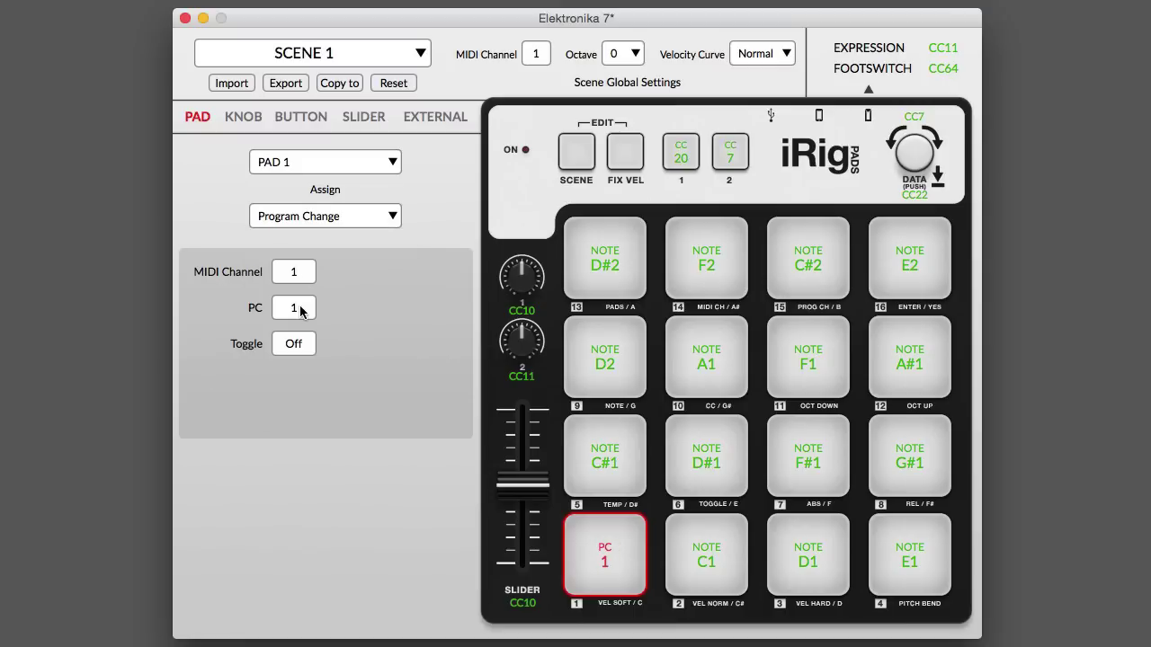
left_click(300, 307)
type("42")
key("Return")
Turn Toggle on with programs 42 and 47, and test pad 1 twice.
left_click(303, 347)
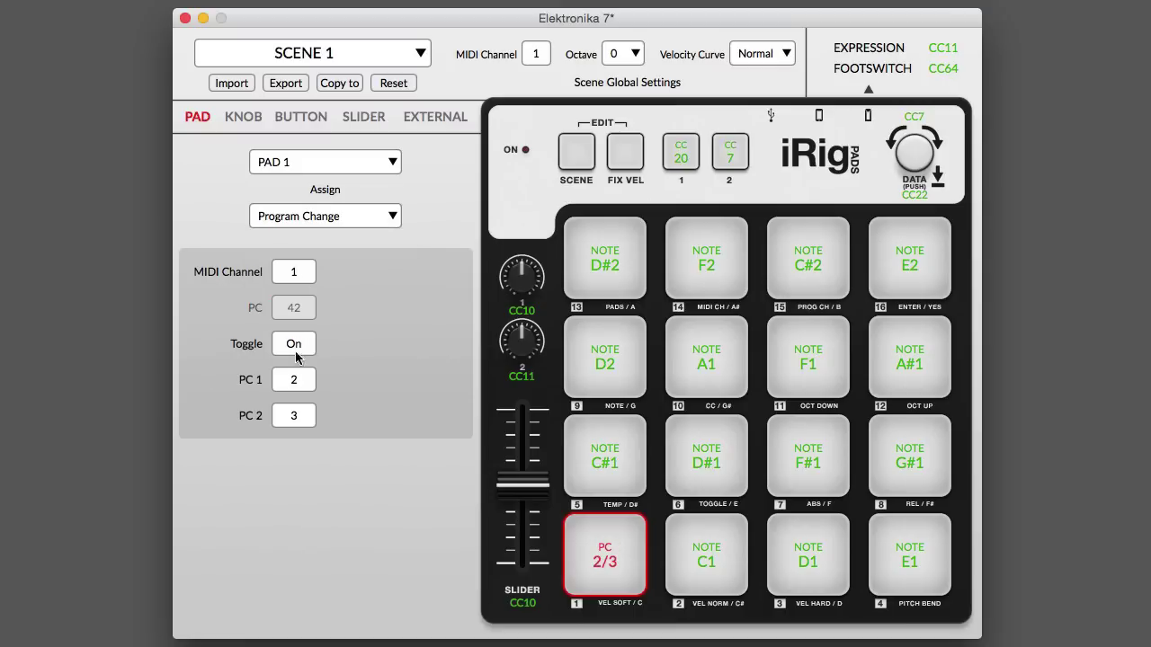
left_click(299, 381)
type("42")
key("Return")
left_click(295, 417)
type("47")
key("Return")
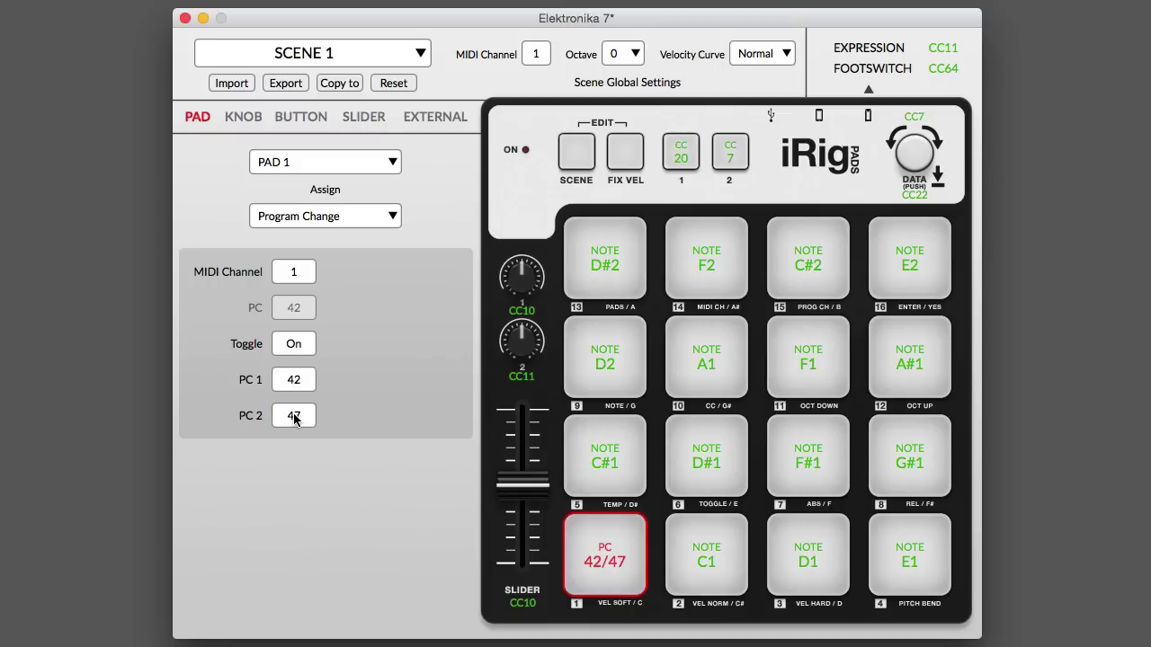
left_click(573, 540)
left_click(573, 541)
left_click(528, 486)
left_click(391, 216)
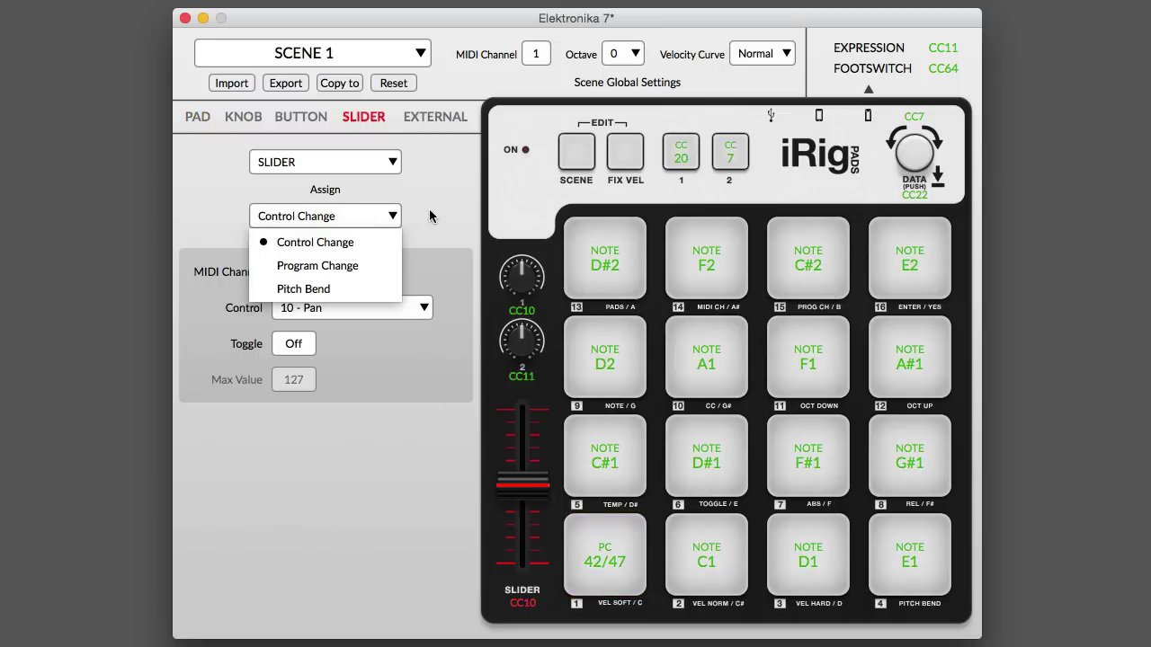
left_click(430, 208)
left_click(424, 306)
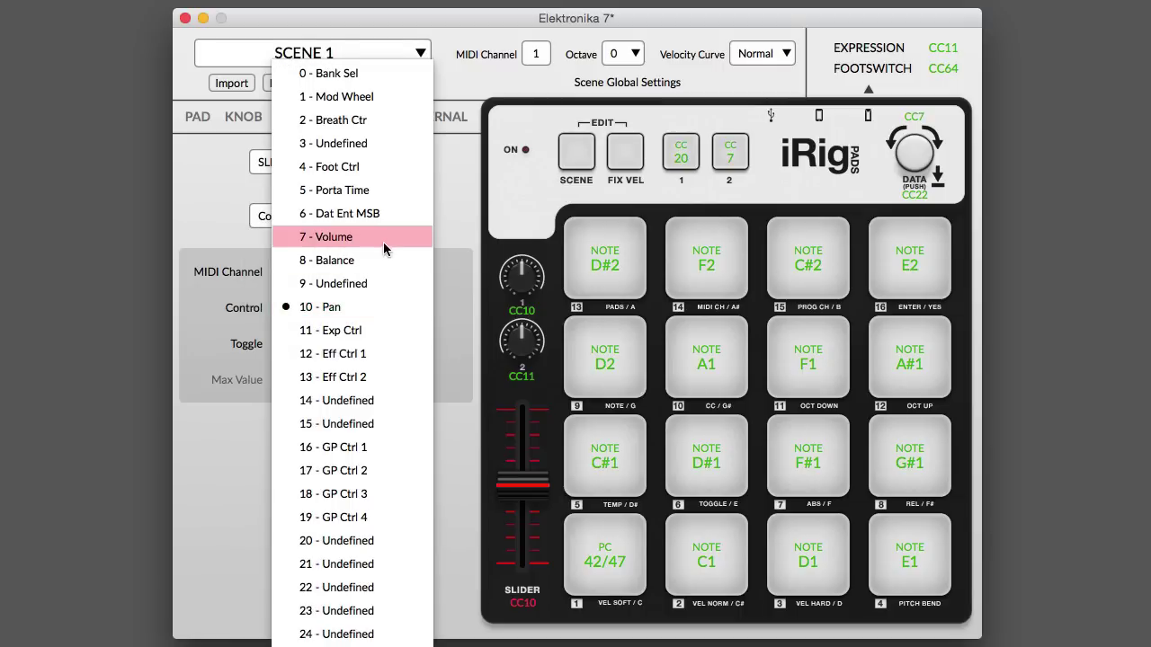
left_click(383, 242)
left_click(396, 303)
left_click(393, 370)
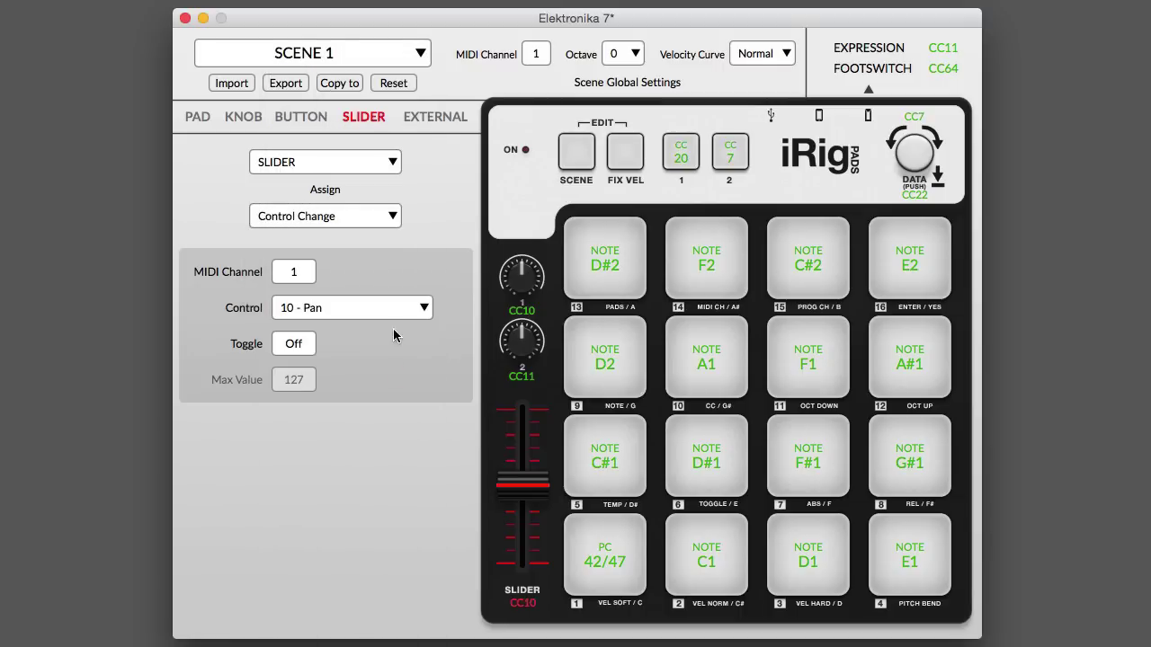
left_click(396, 306)
left_click(396, 330)
left_click(398, 309)
left_click(384, 465)
left_click(398, 310)
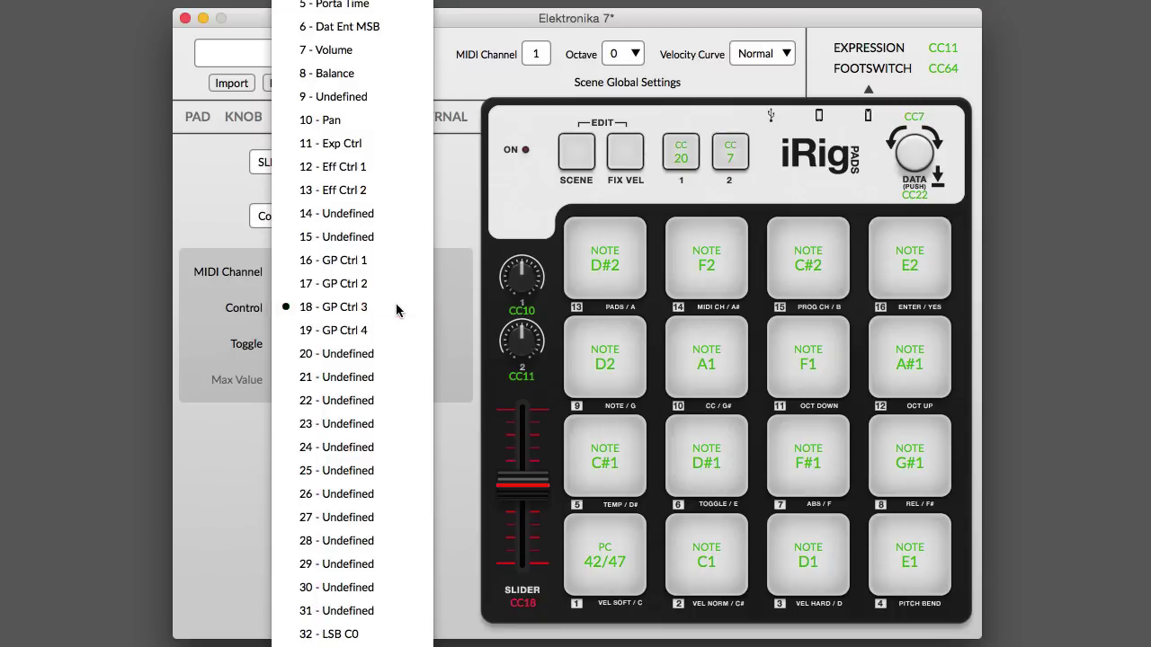
left_click(386, 634)
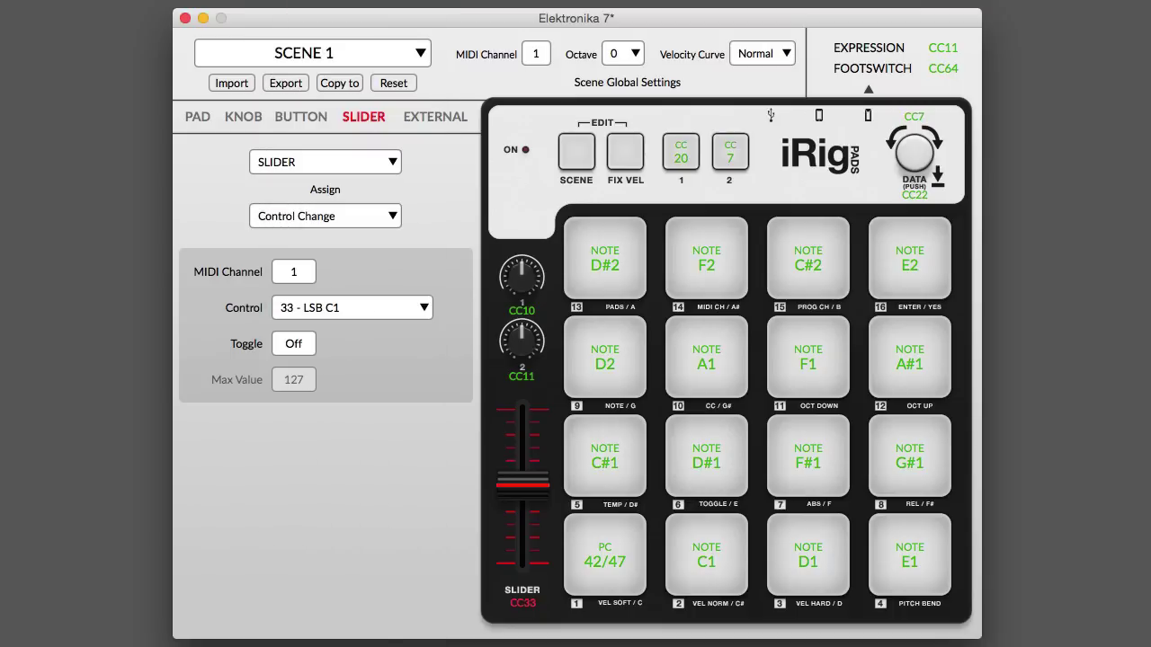
left_click(398, 304)
left_click(395, 516)
left_click(380, 302)
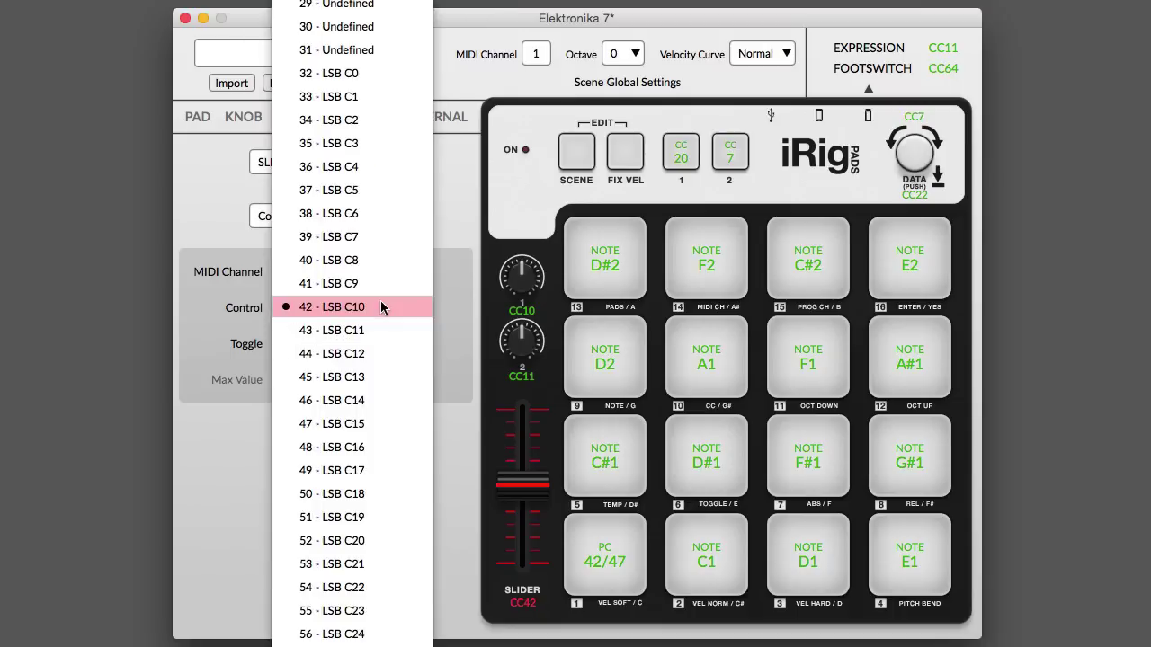
scroll(351, 323, "up", 5)
scroll(350, 324, "up", 3)
left_click(351, 324)
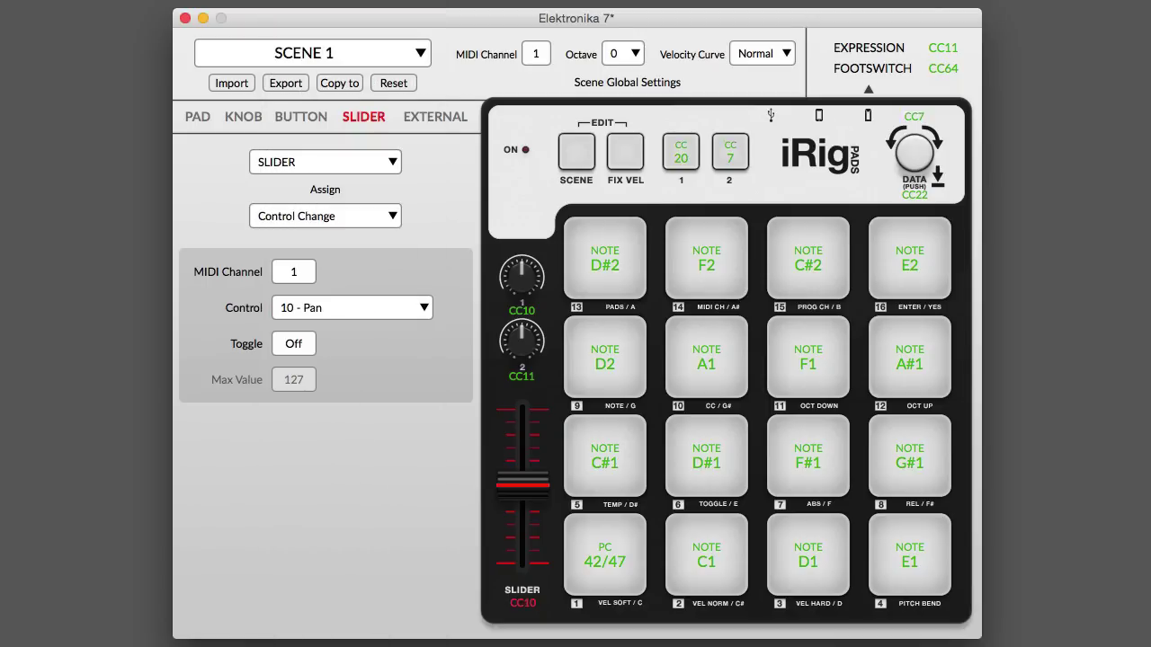
Set pad 1 to Control Change on CC 7 - Volume with Fixed Value on.
left_click(605, 550)
left_click(306, 220)
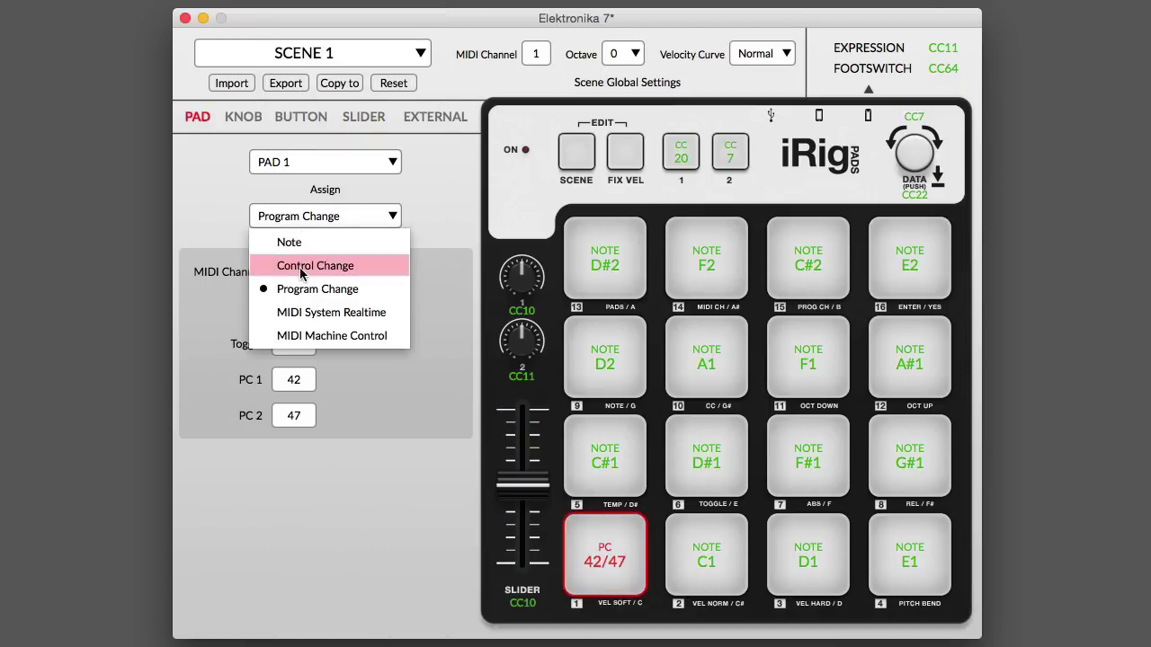
left_click(301, 270)
left_click(334, 310)
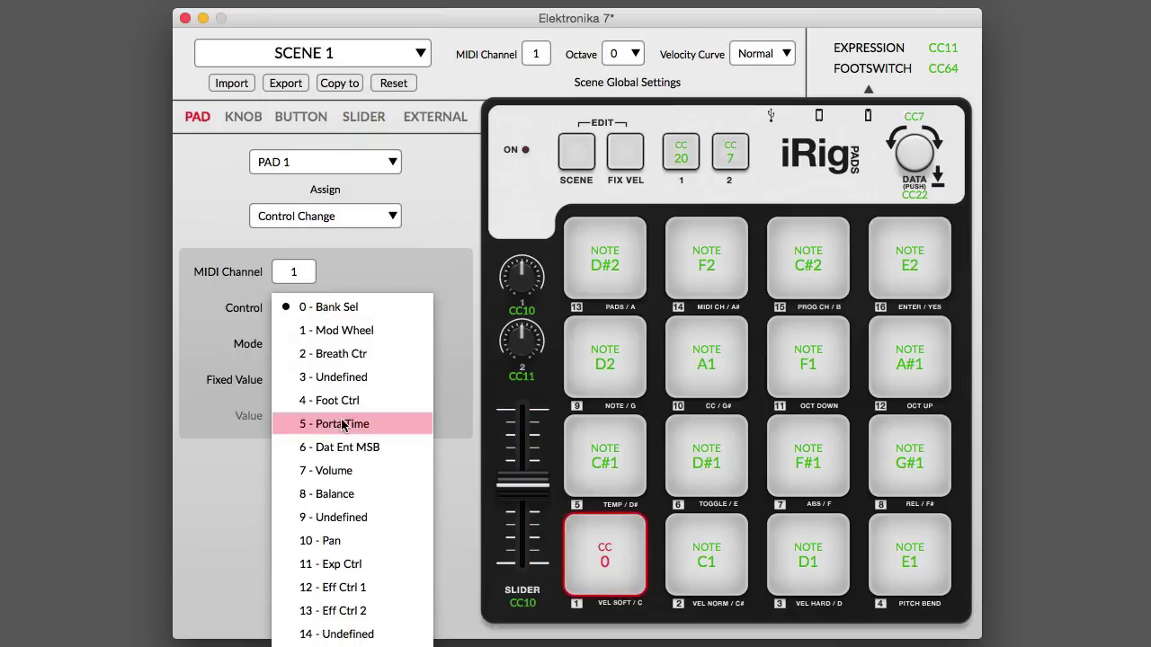
left_click(355, 470)
left_click(295, 378)
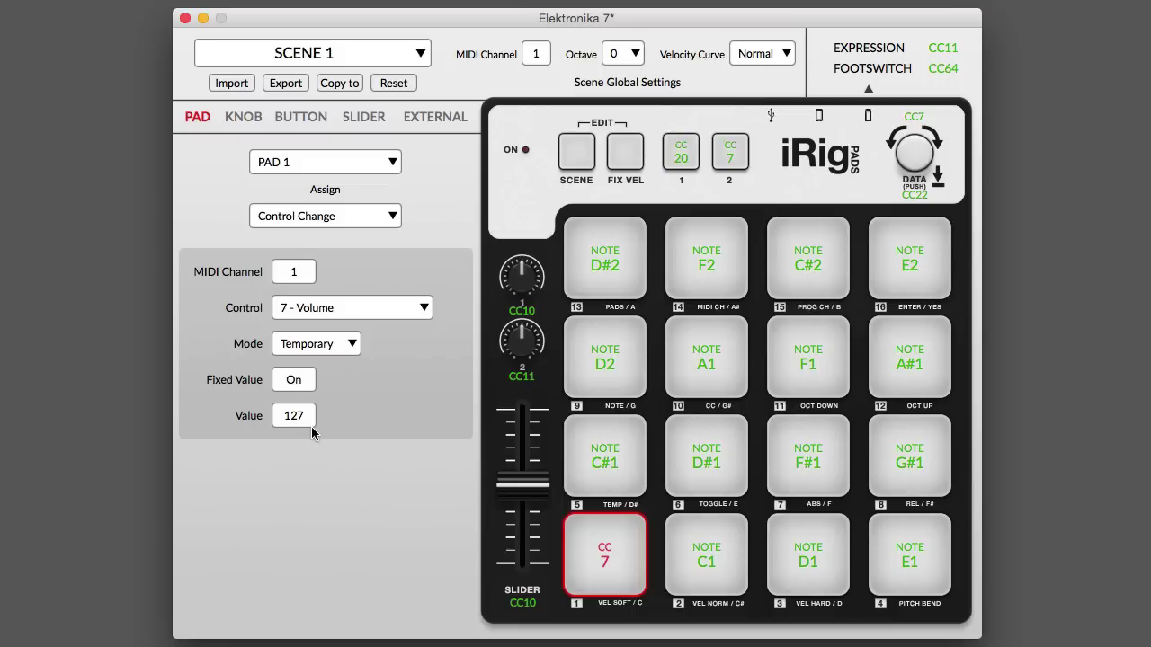
Change pad 1's controller to 10 - Pan with a fixed value of 77.
left_click(418, 325)
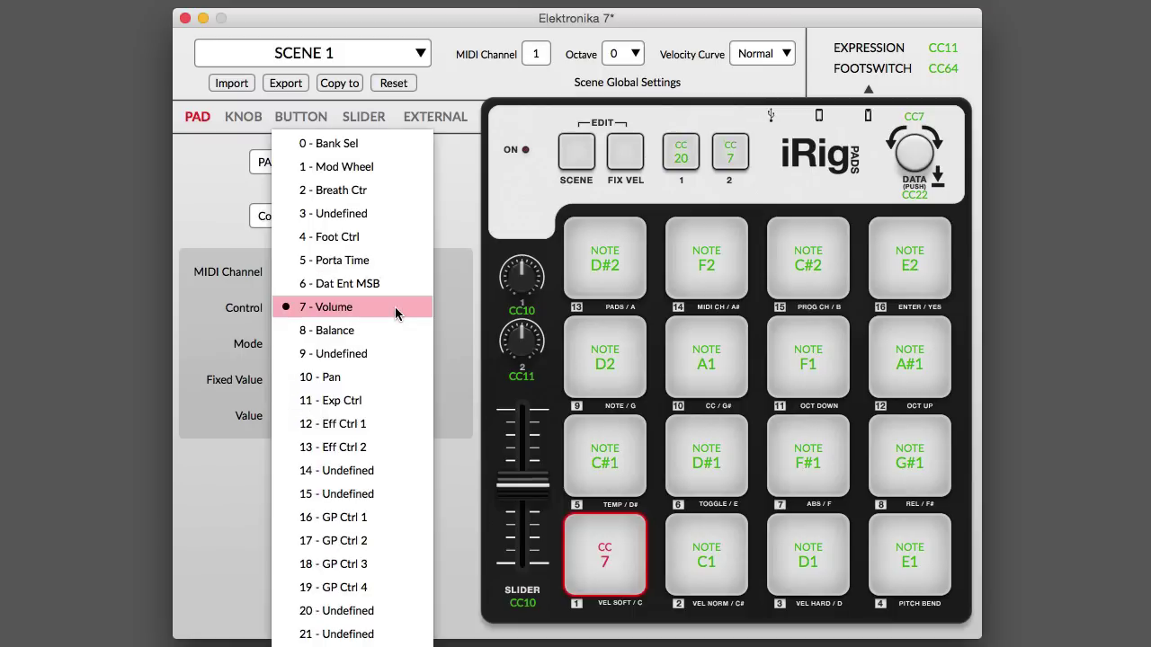
left_click(389, 377)
left_click(313, 415)
type("77")
key("Return")
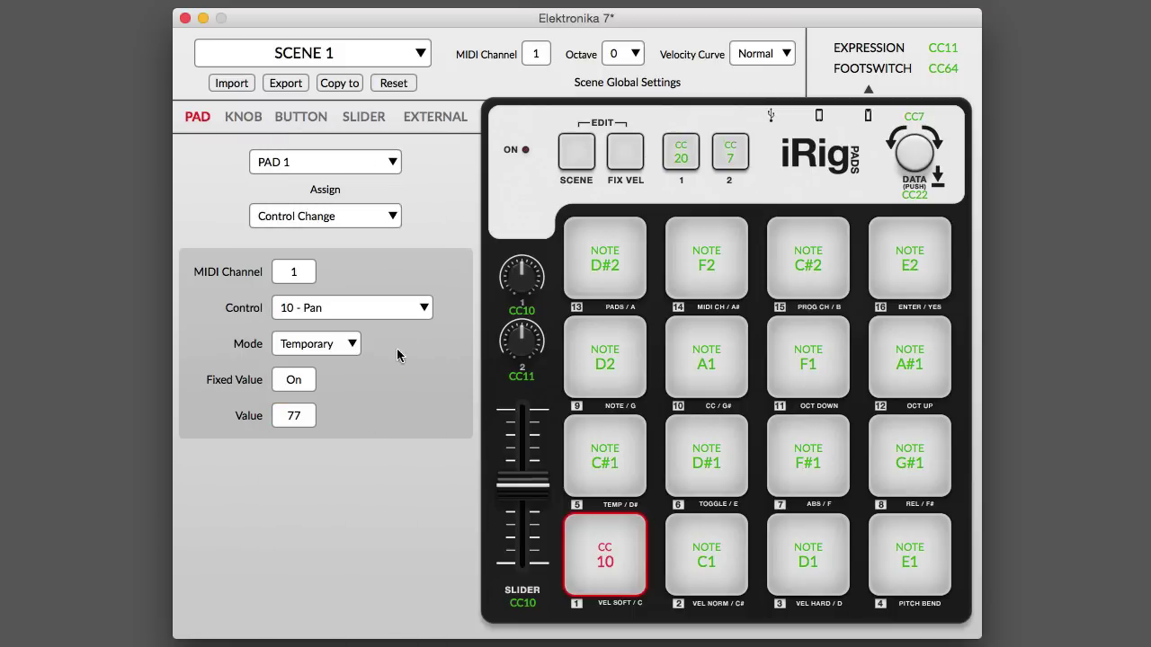
left_click(388, 218)
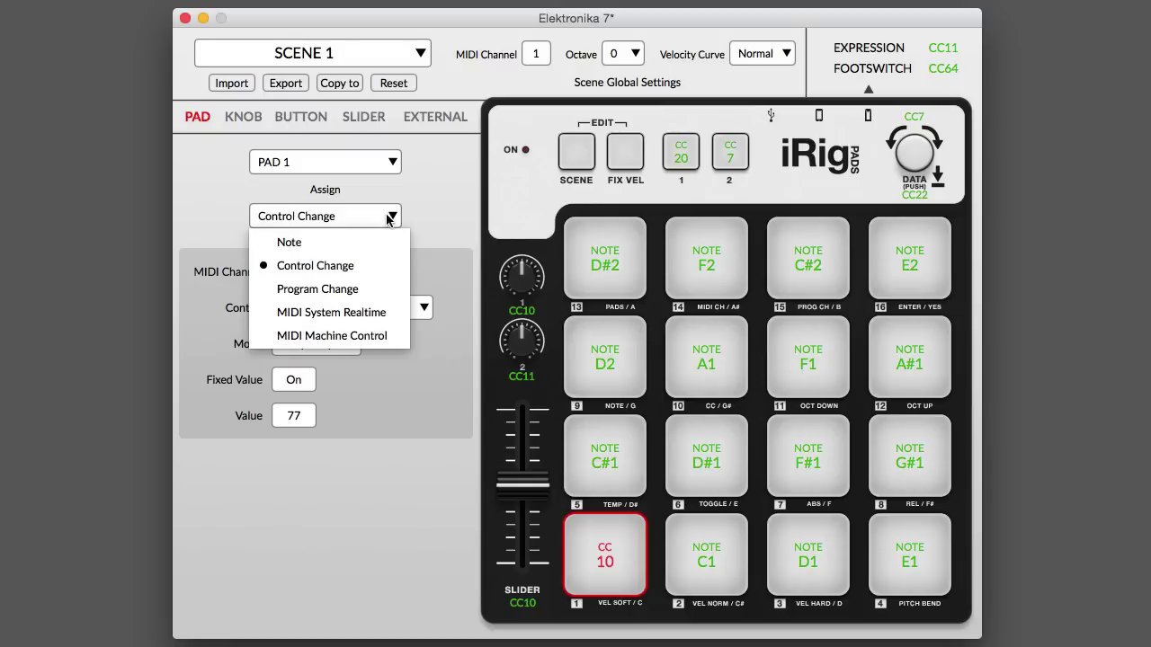
Set pads 1 and 2 to MIDI Machine Control Rewind and Stop.
left_click(401, 337)
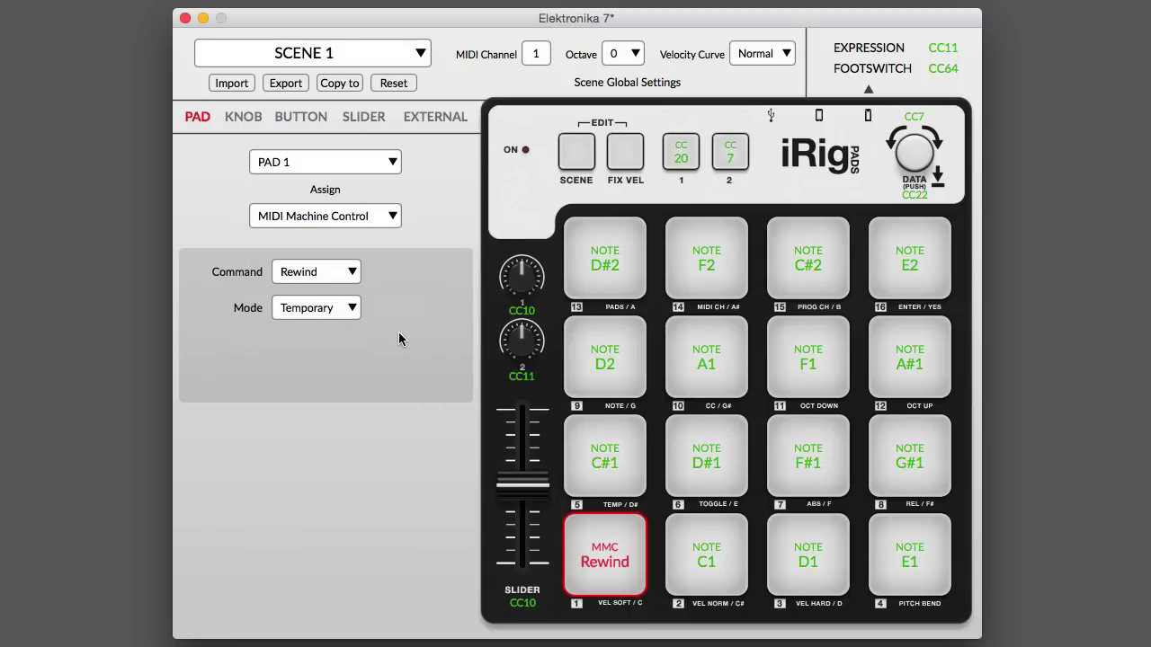
left_click(667, 524)
left_click(378, 219)
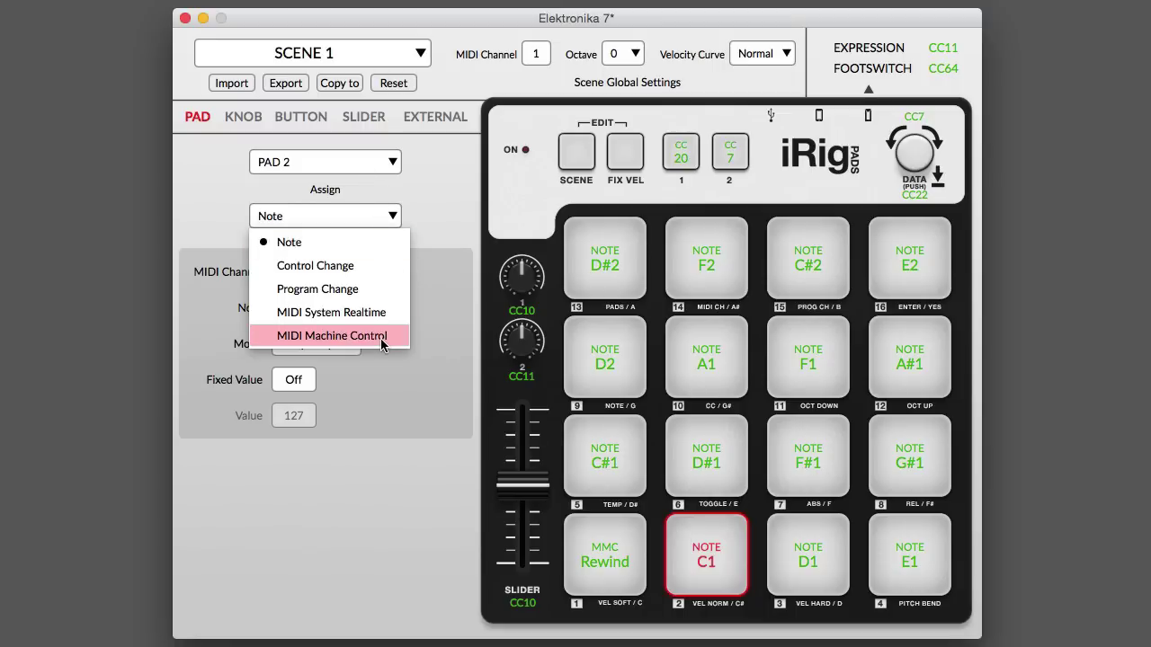
left_click(380, 336)
Set pads 3 and 4 to MIDI Machine Control Play and Forward.
left_click(809, 550)
left_click(373, 220)
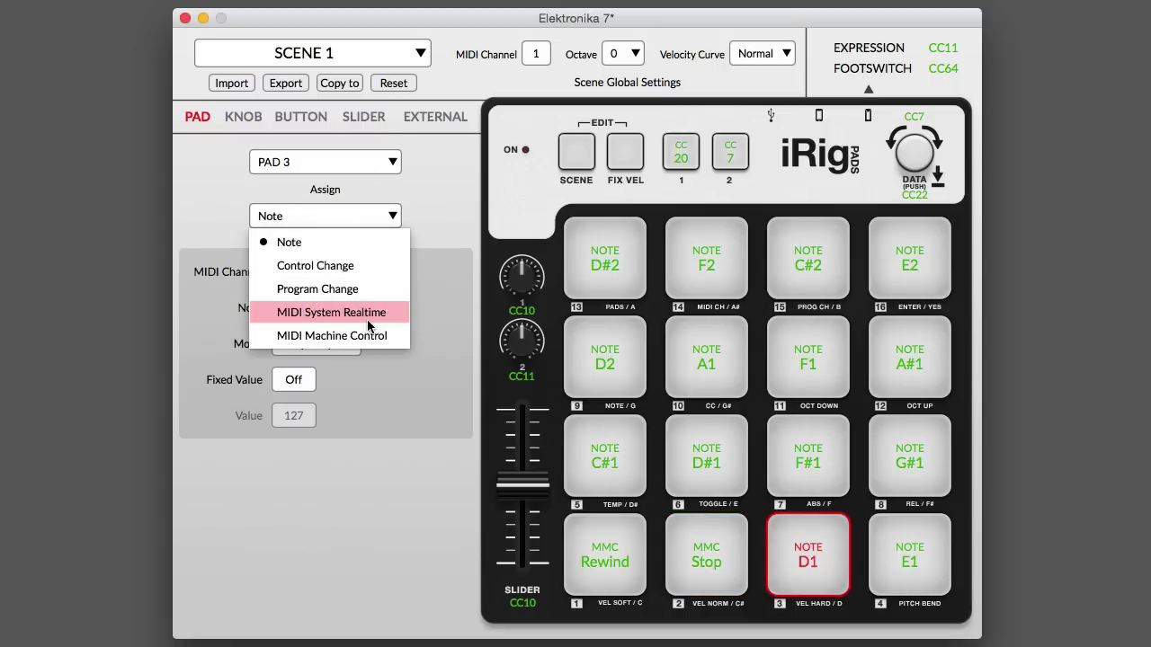
left_click(365, 334)
left_click(909, 553)
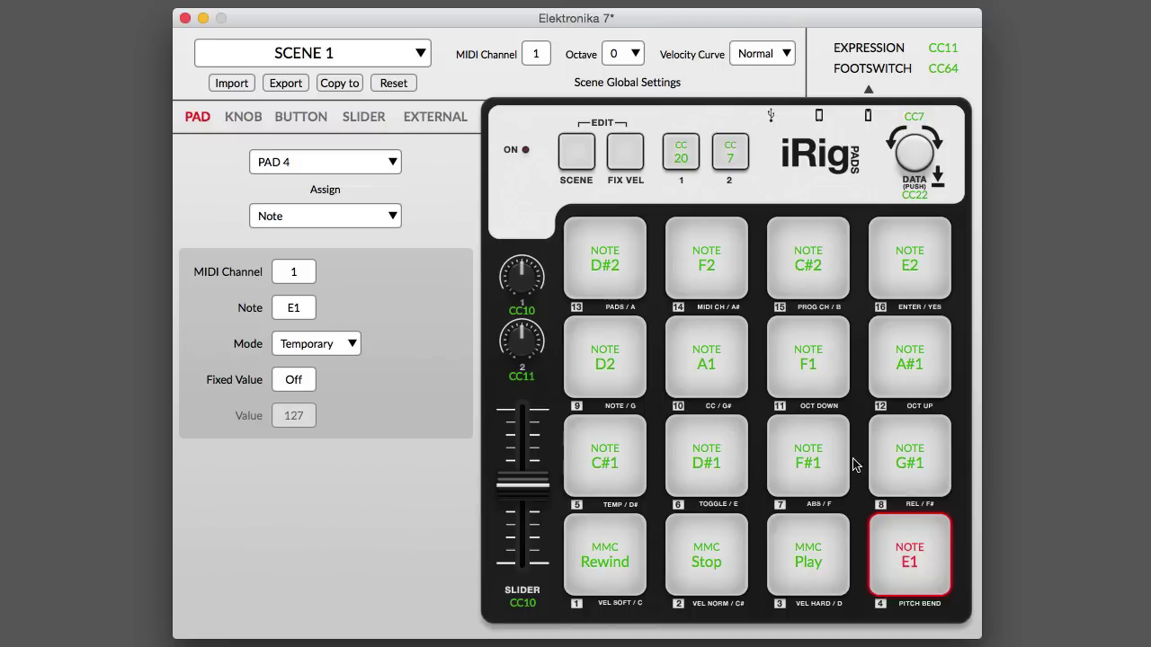
left_click(396, 216)
left_click(372, 334)
left_click(350, 272)
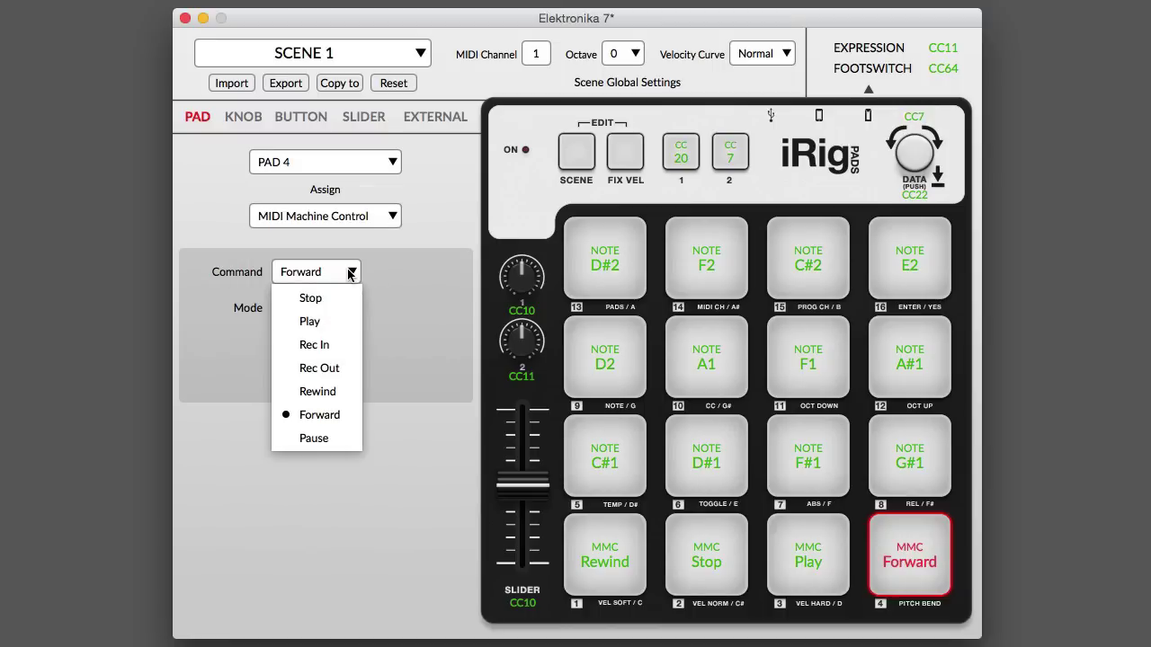